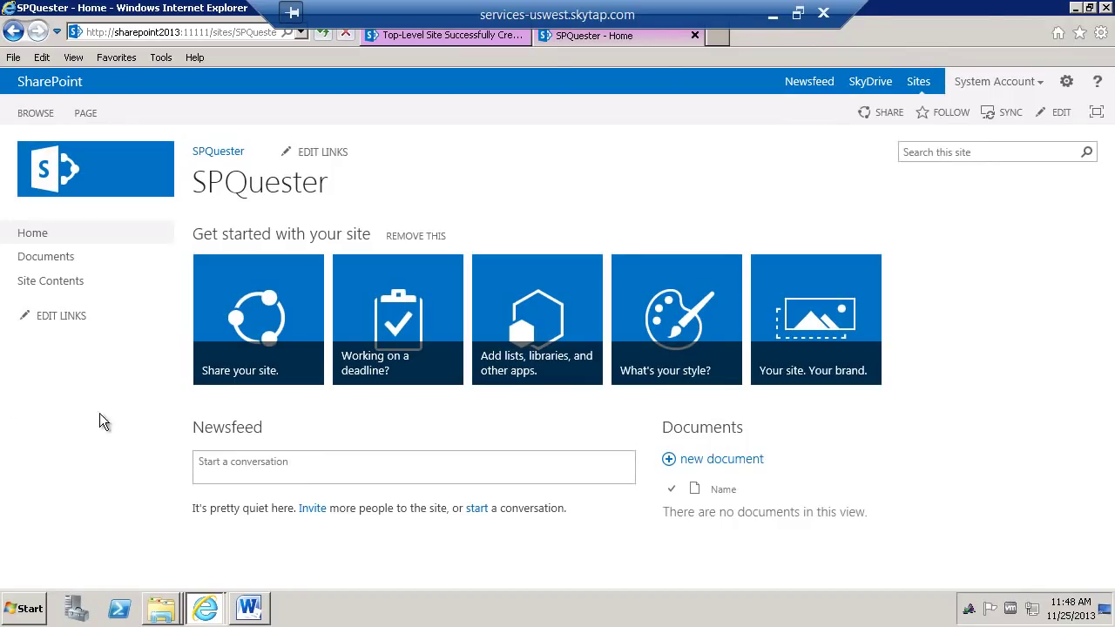
# - Open the Documents library and go to its Library Settings from the LIBRARY ribbon
pyautogui.click(57, 260)
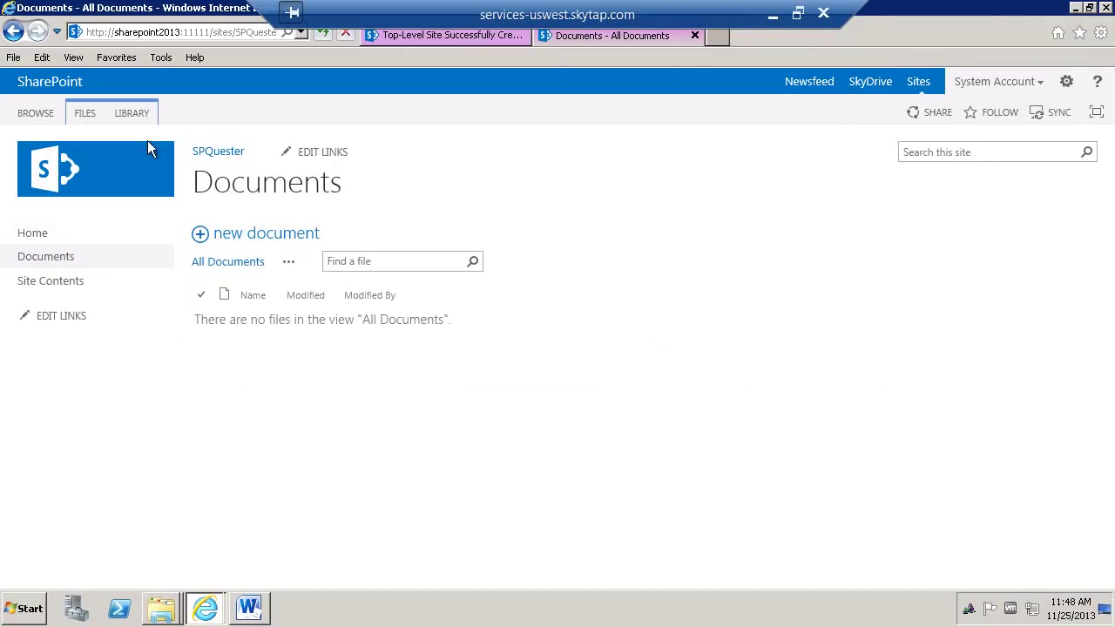
pyautogui.click(146, 113)
pyautogui.click(946, 167)
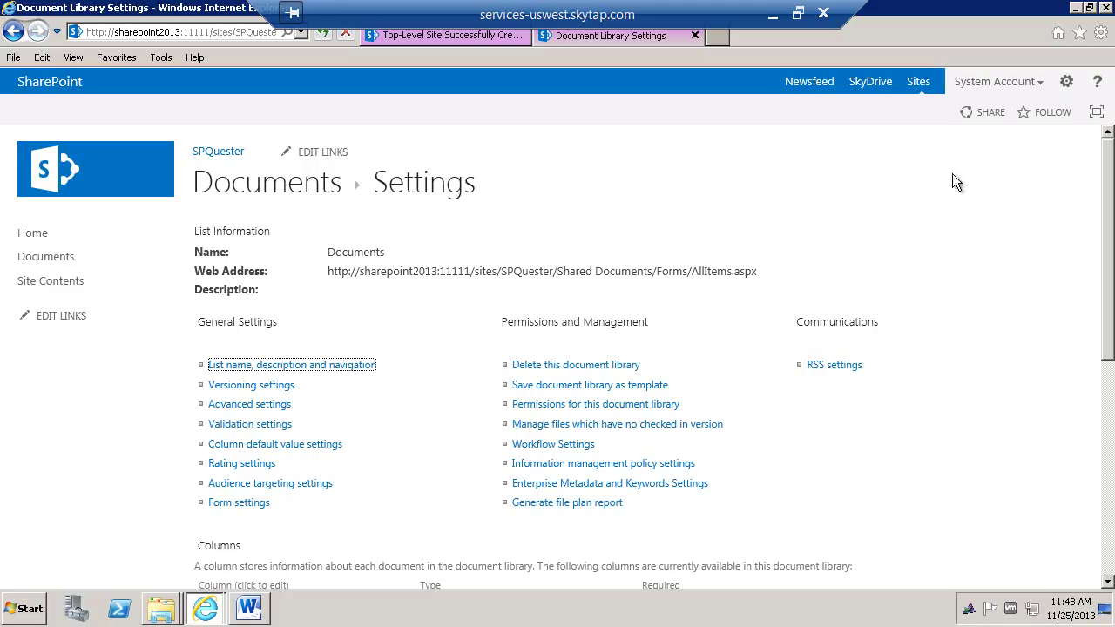
# - Activate the Metadata Navigation and Filtering feature under Site Settings > Manage site features
pyautogui.click(1072, 85)
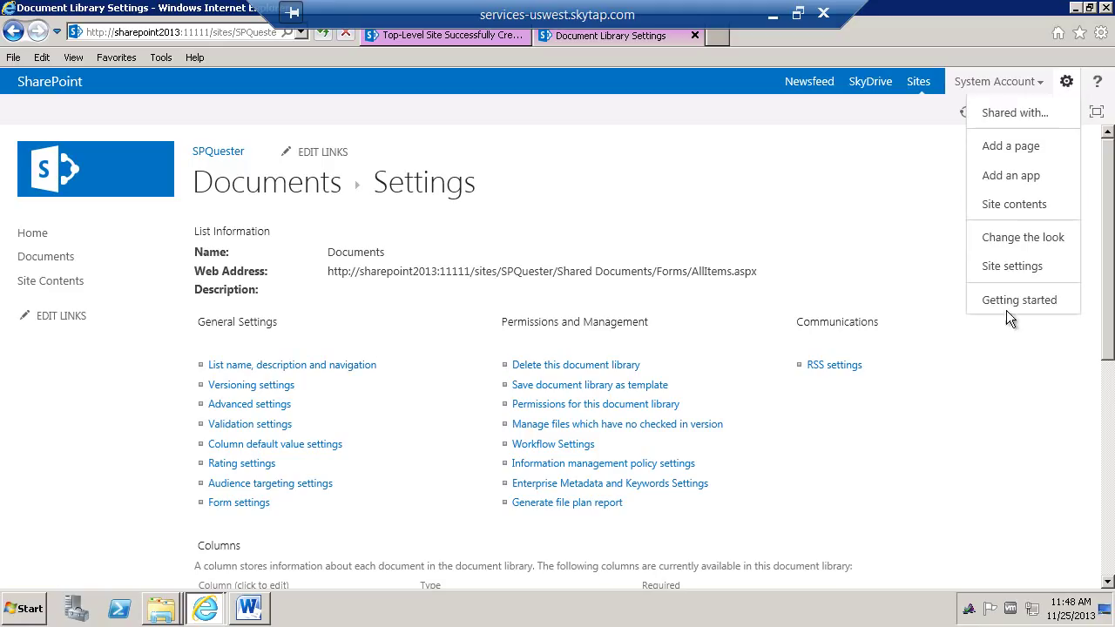
pyautogui.click(1011, 266)
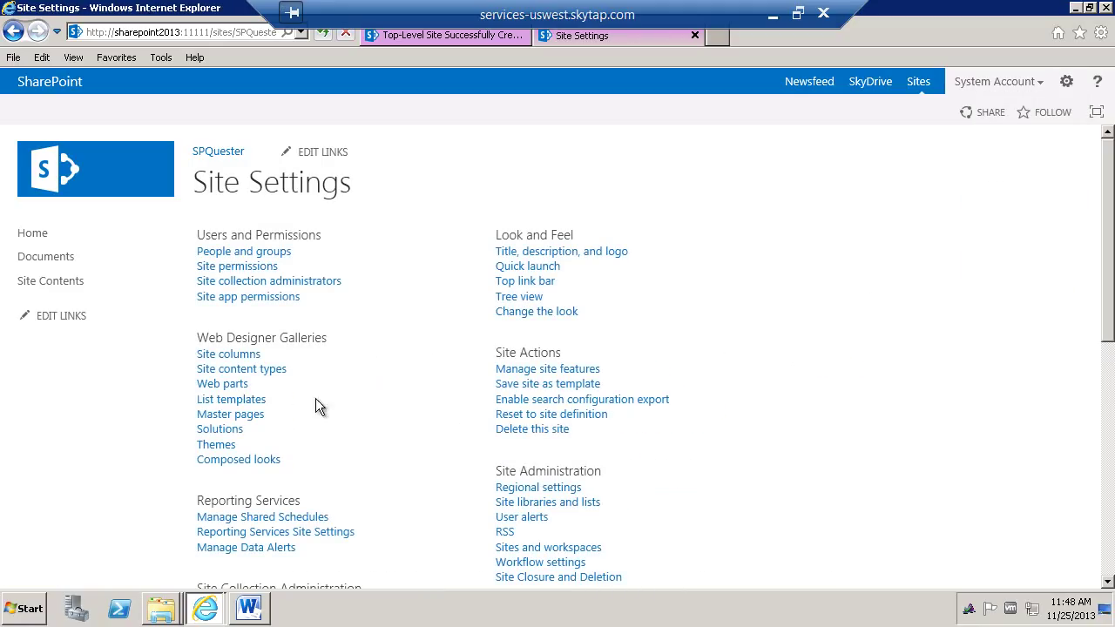
pyautogui.click(587, 370)
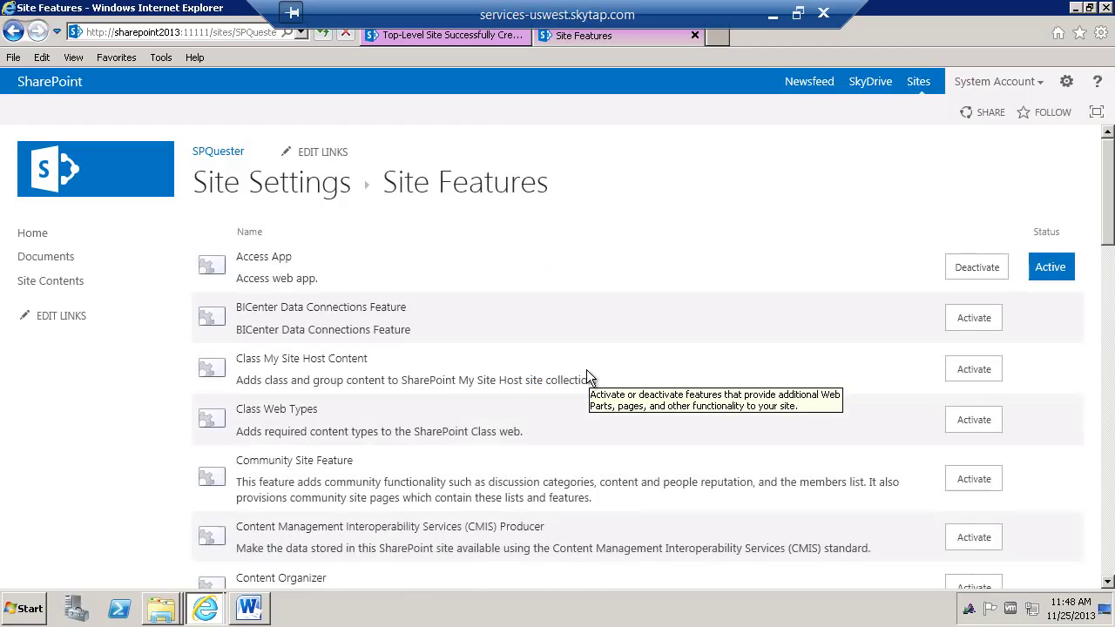
pyautogui.scroll(-6, 586, 370)
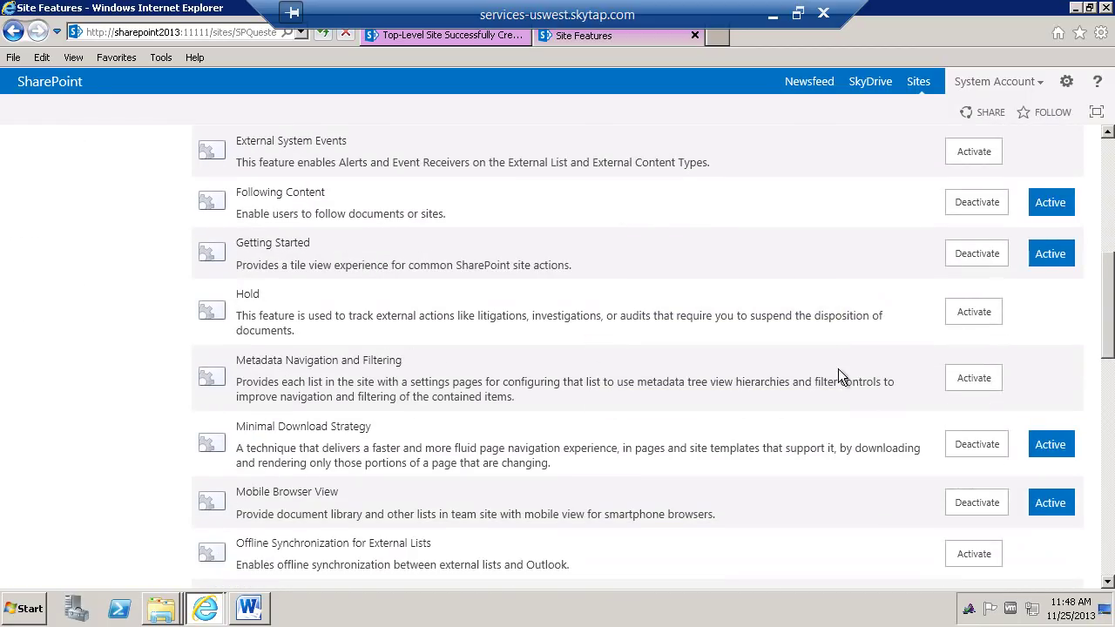
pyautogui.click(978, 380)
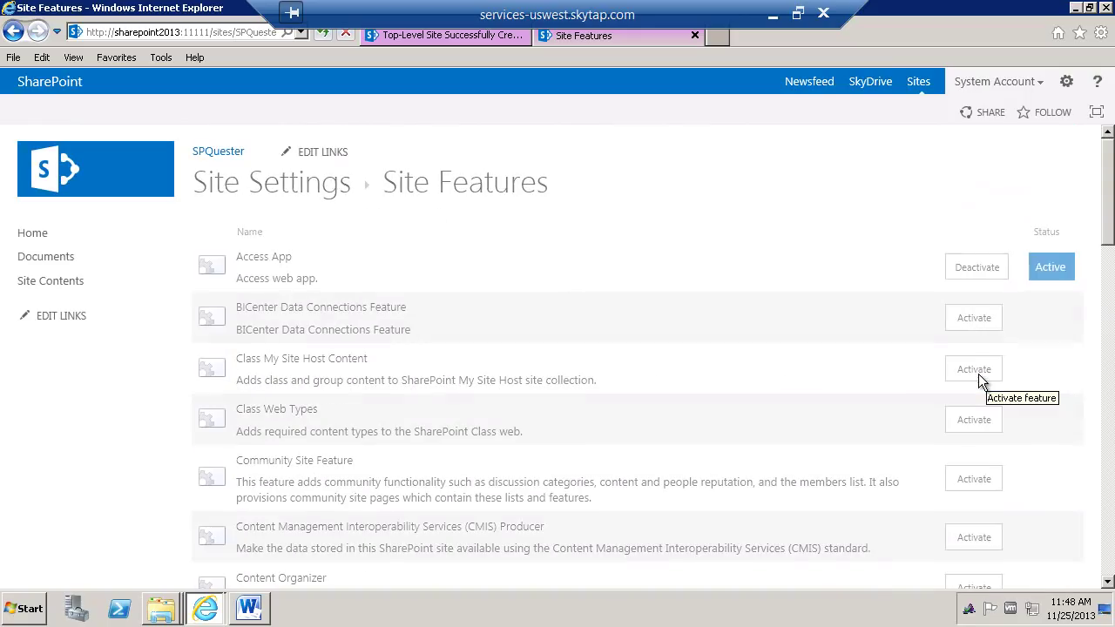
# - Return to the Documents library's Library Settings page
pyautogui.click(41, 258)
pyautogui.click(125, 113)
pyautogui.click(950, 172)
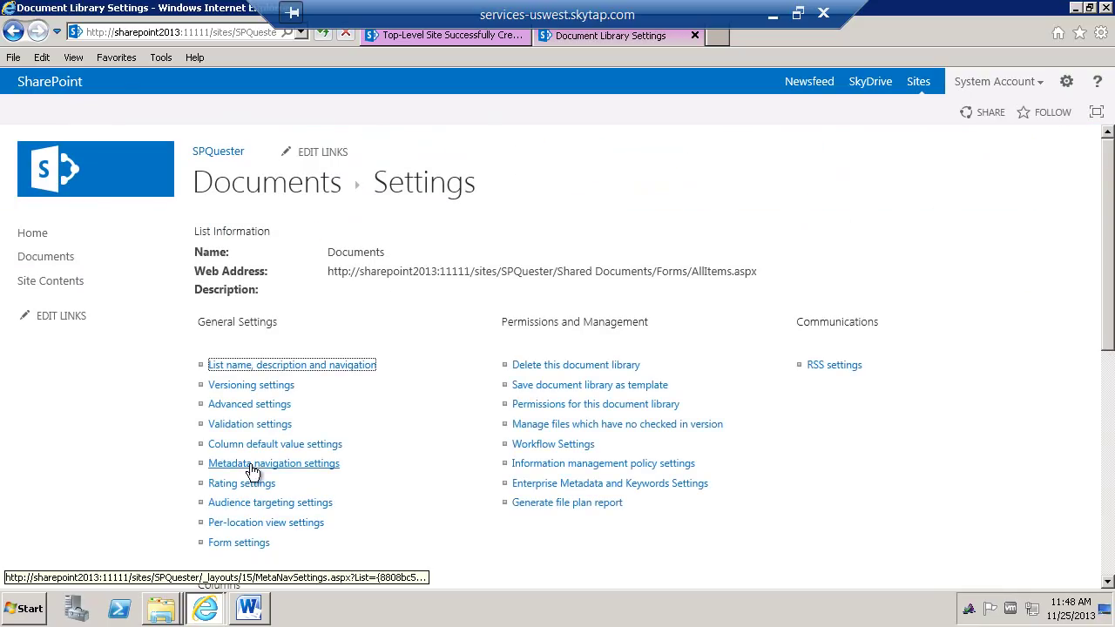
# - Remove Folders from the selected hierarchy fields in metadata navigation settings
pyautogui.click(312, 470)
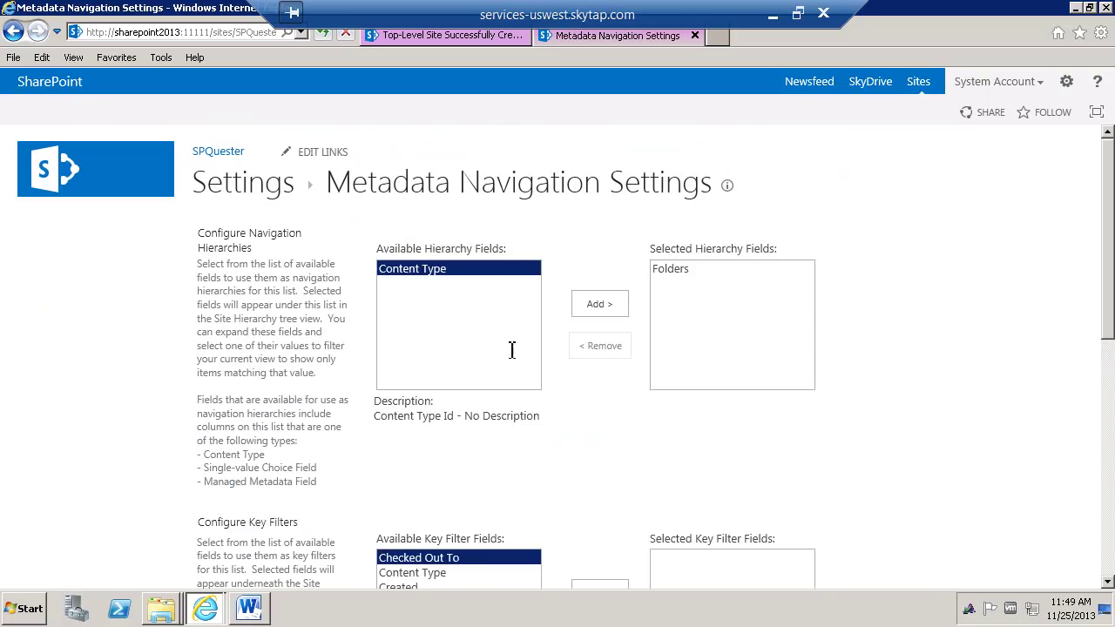
pyautogui.click(687, 270)
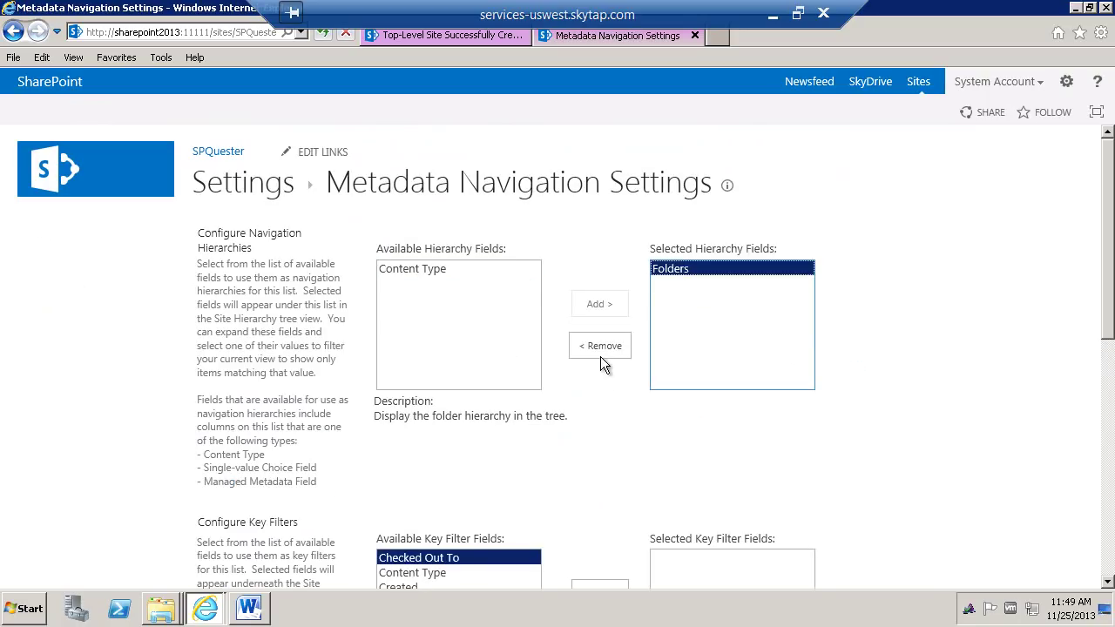
pyautogui.click(600, 346)
pyautogui.click(427, 269)
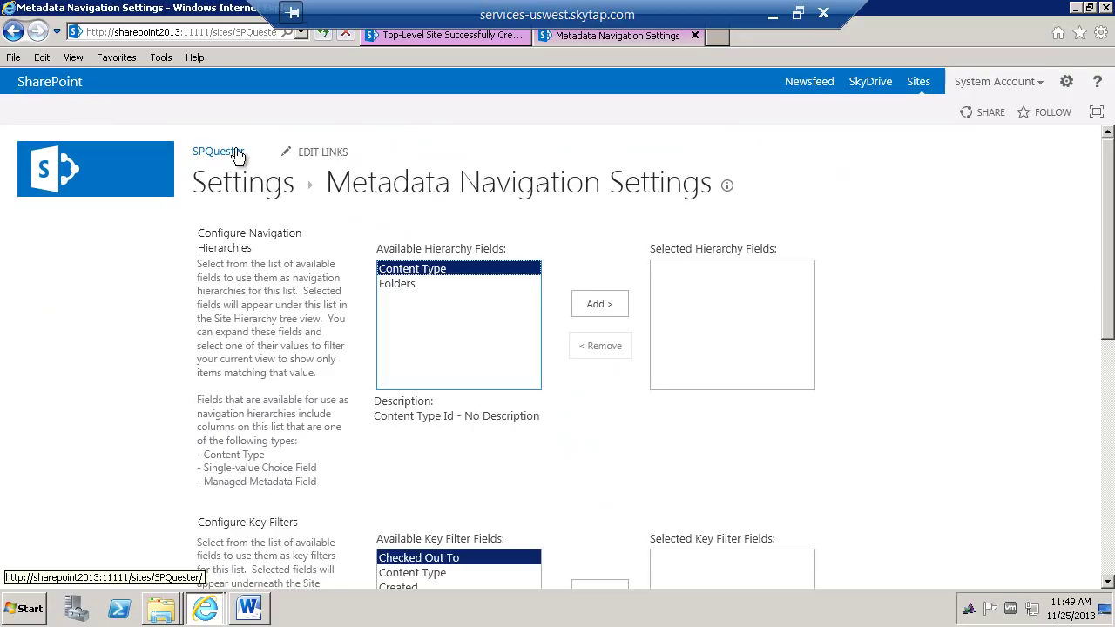
# - Start a new site content type from Site Settings > Site content types
pyautogui.click(1067, 81)
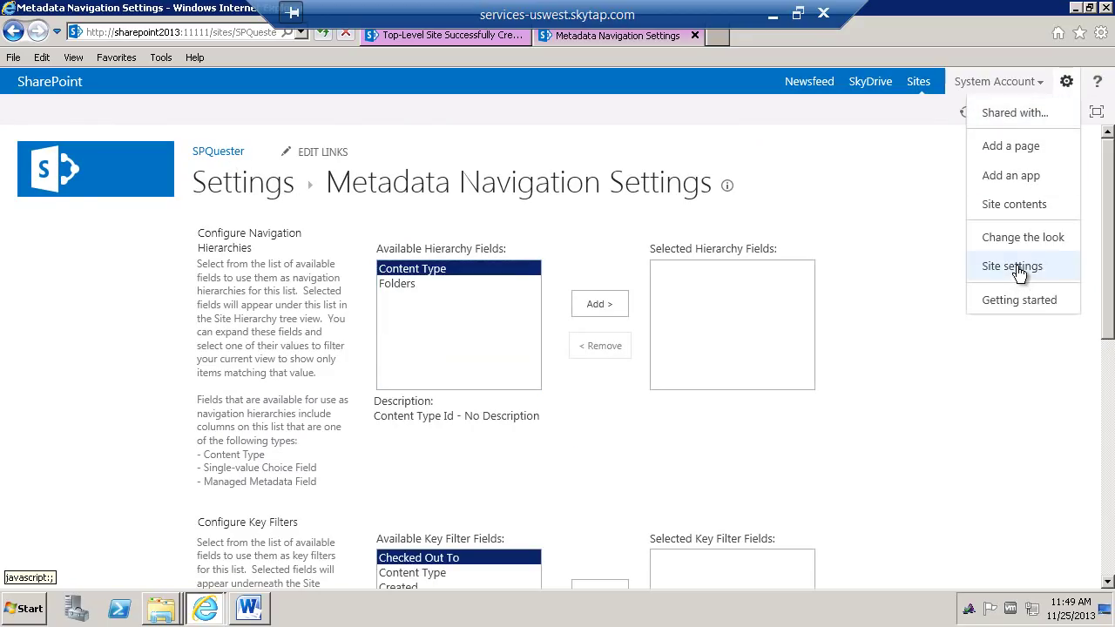
pyautogui.click(1017, 267)
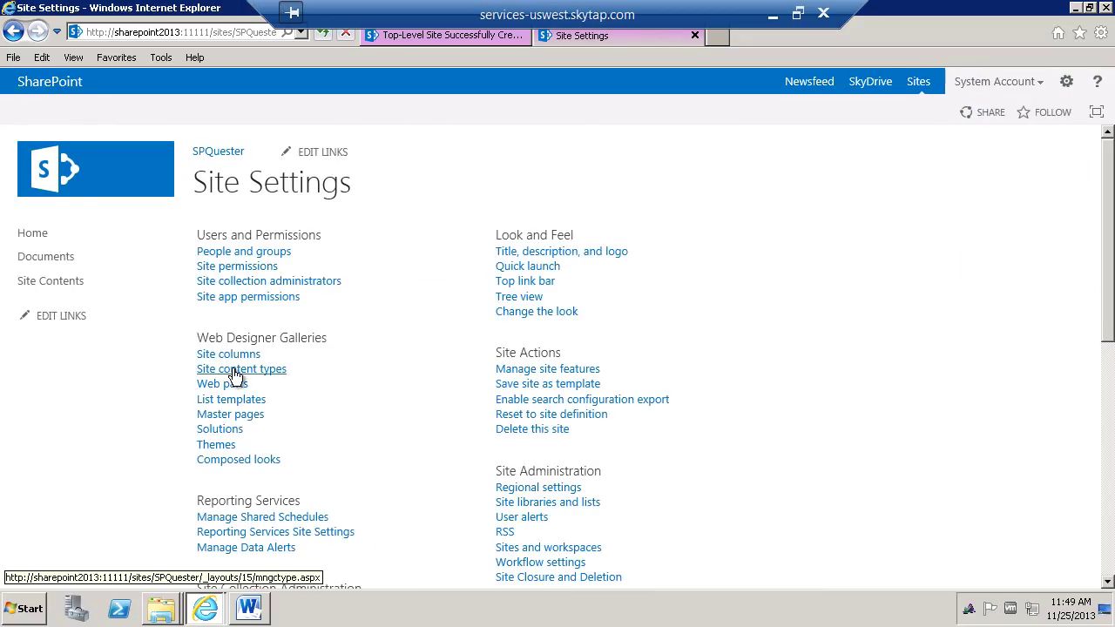
pyautogui.click(235, 371)
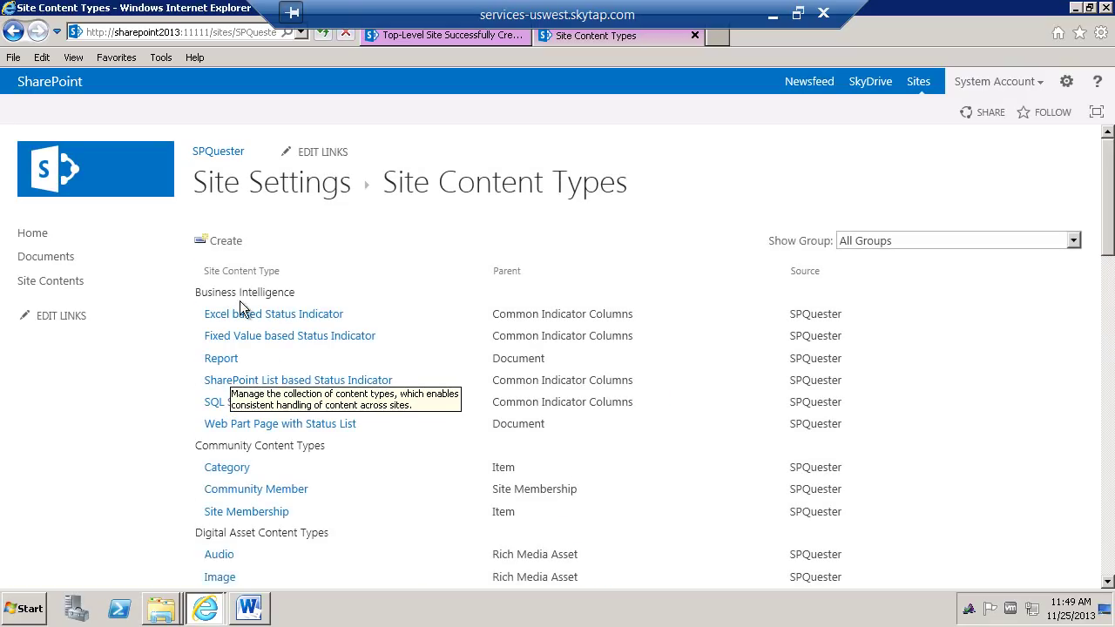
pyautogui.click(227, 245)
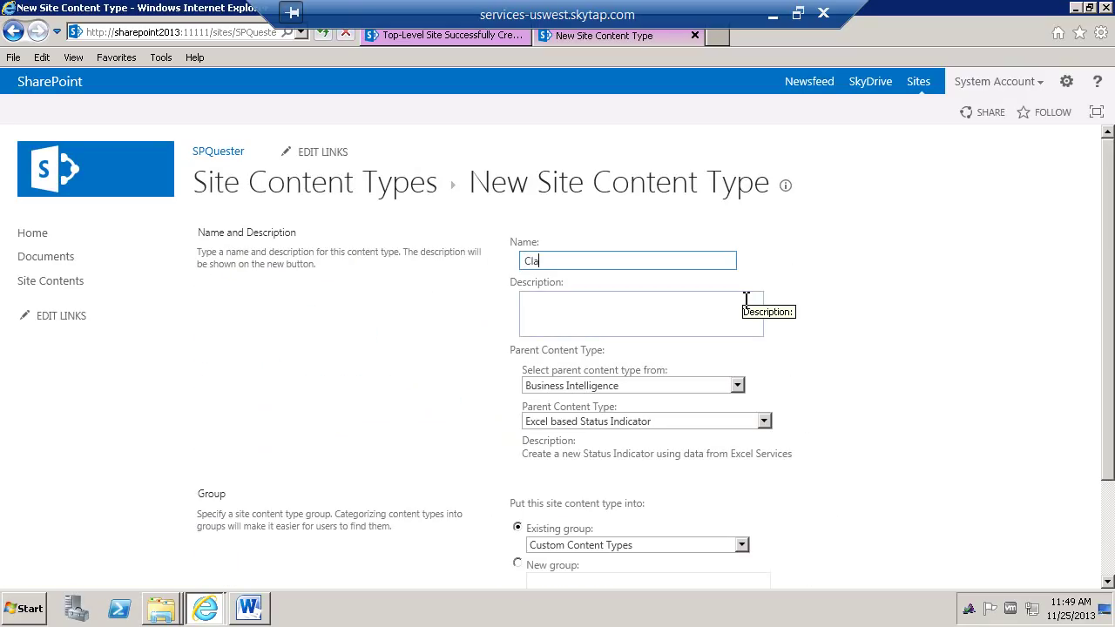
# - Name it Classified Documents, set parent Document Content Types > Document, and save
pyautogui.write('Classified Documents')
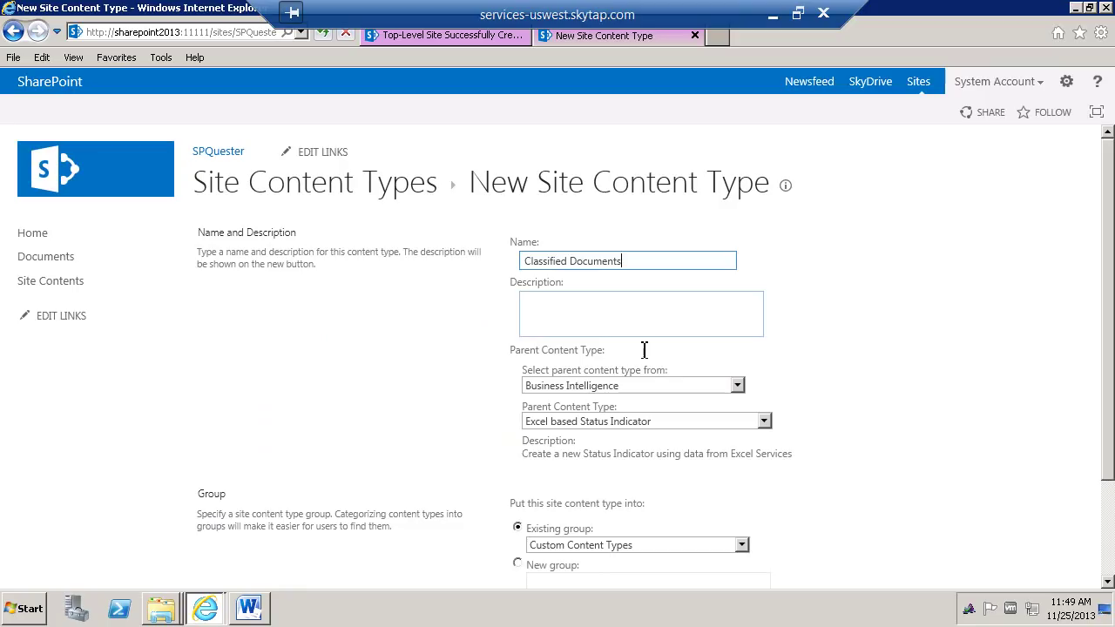
pyautogui.click(738, 386)
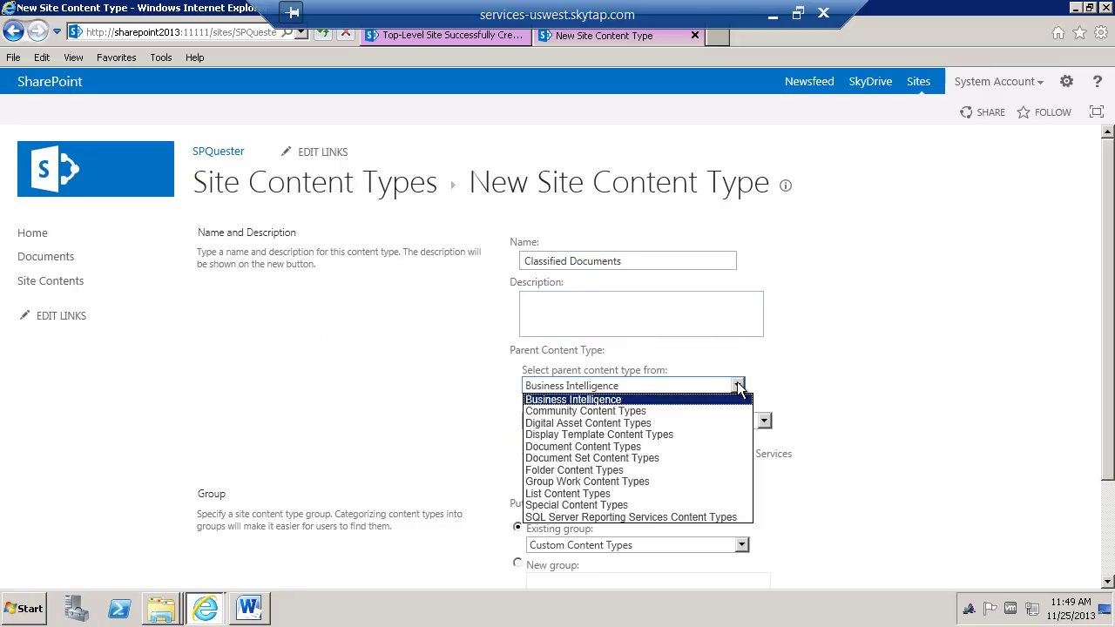
pyautogui.click(584, 446)
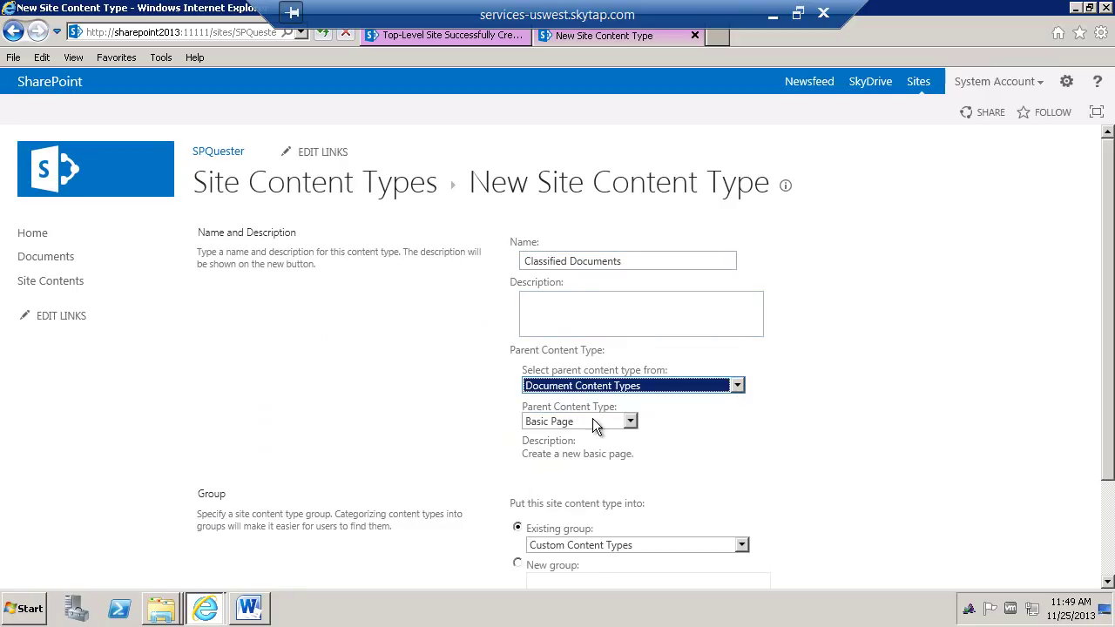
pyautogui.click(630, 422)
pyautogui.press('Down')
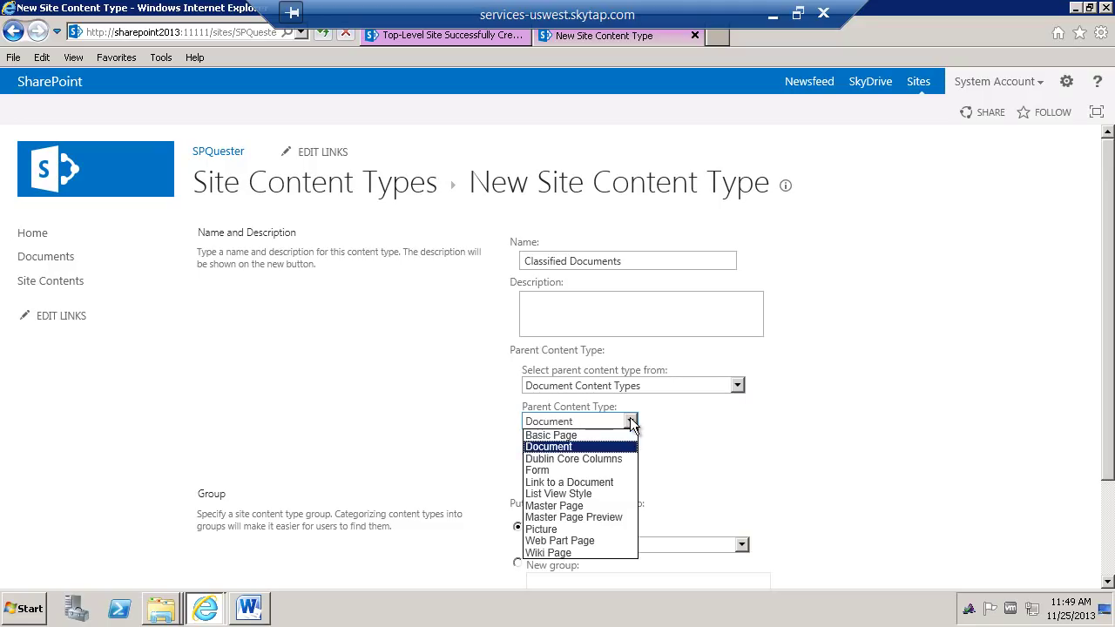
pyautogui.press('Return')
pyautogui.click(753, 435)
pyautogui.scroll(-3, 753, 436)
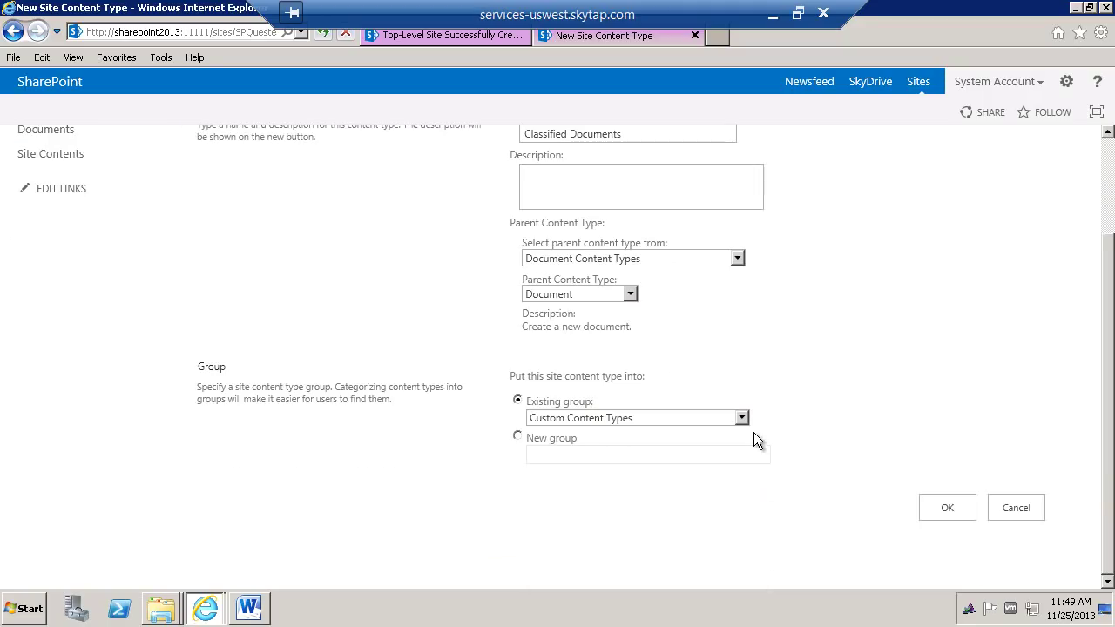
pyautogui.click(955, 509)
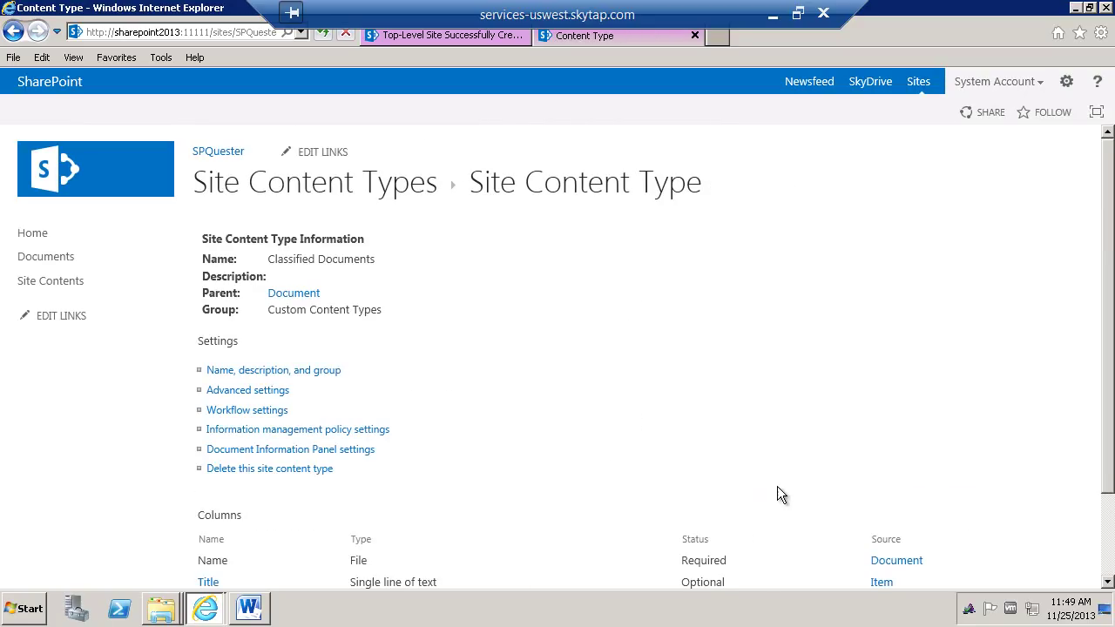
pyautogui.click(1066, 81)
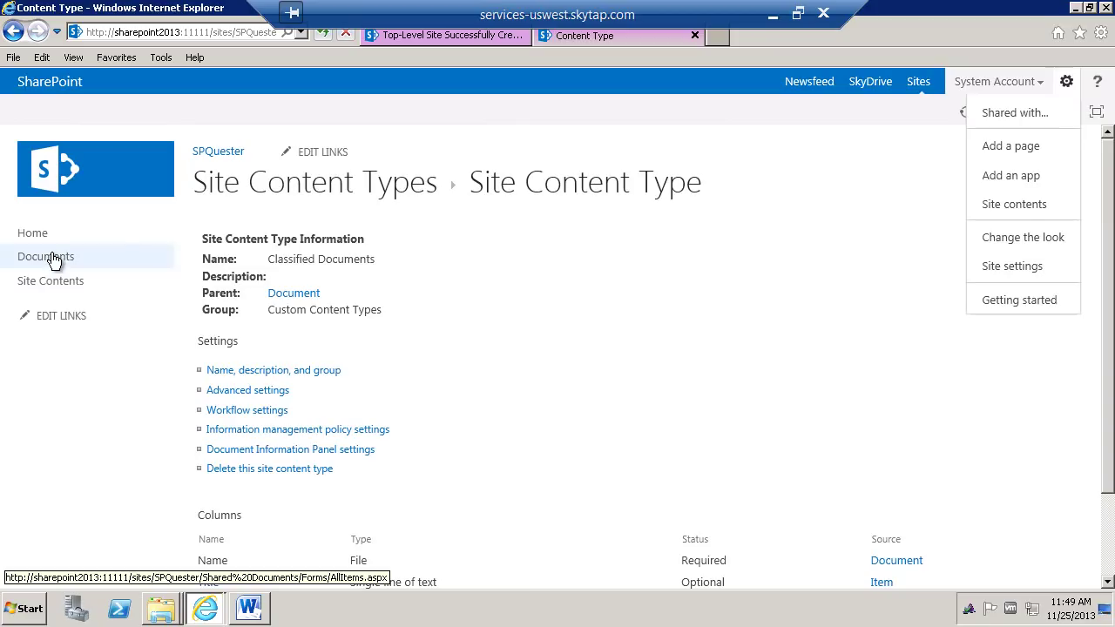
# - Set Allow management of content types to Yes in the Documents library's advanced settings
pyautogui.click(26, 257)
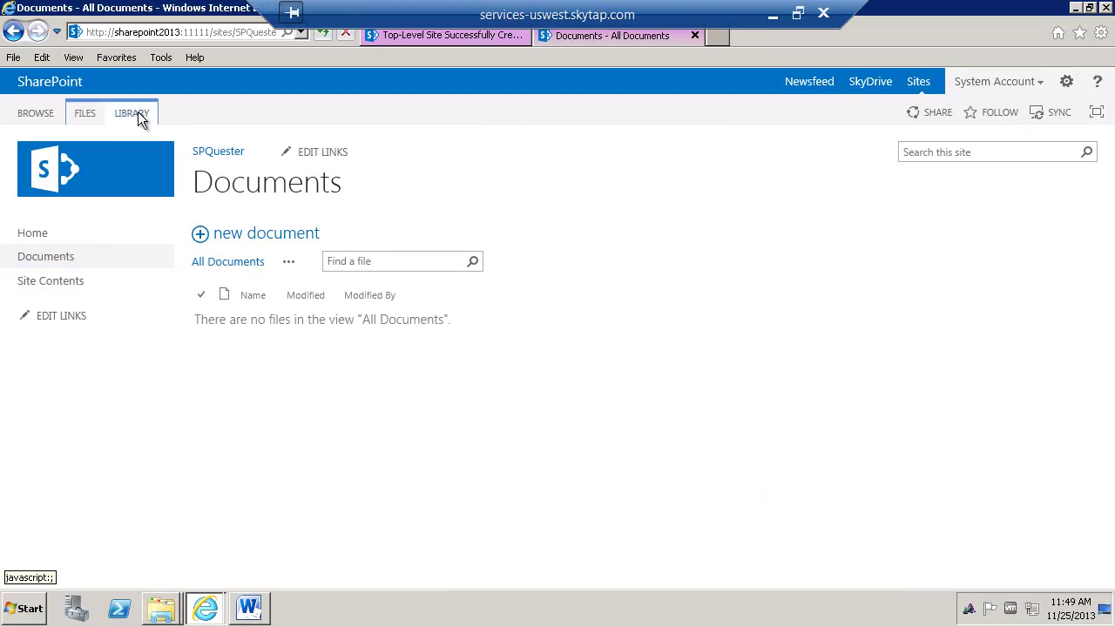
pyautogui.click(135, 113)
pyautogui.click(941, 178)
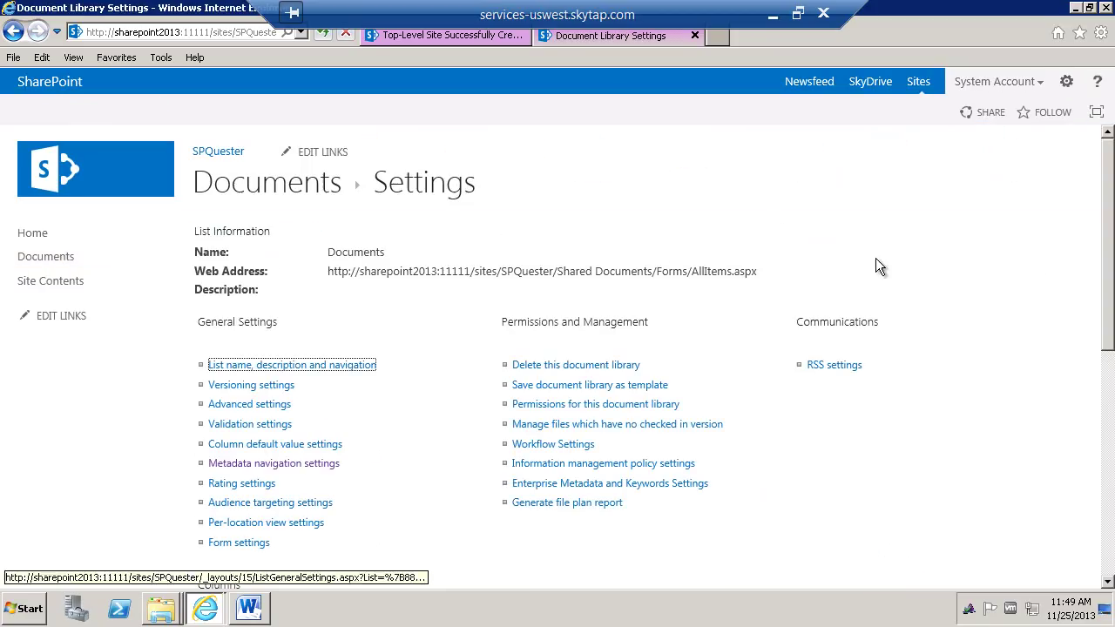
pyautogui.click(235, 404)
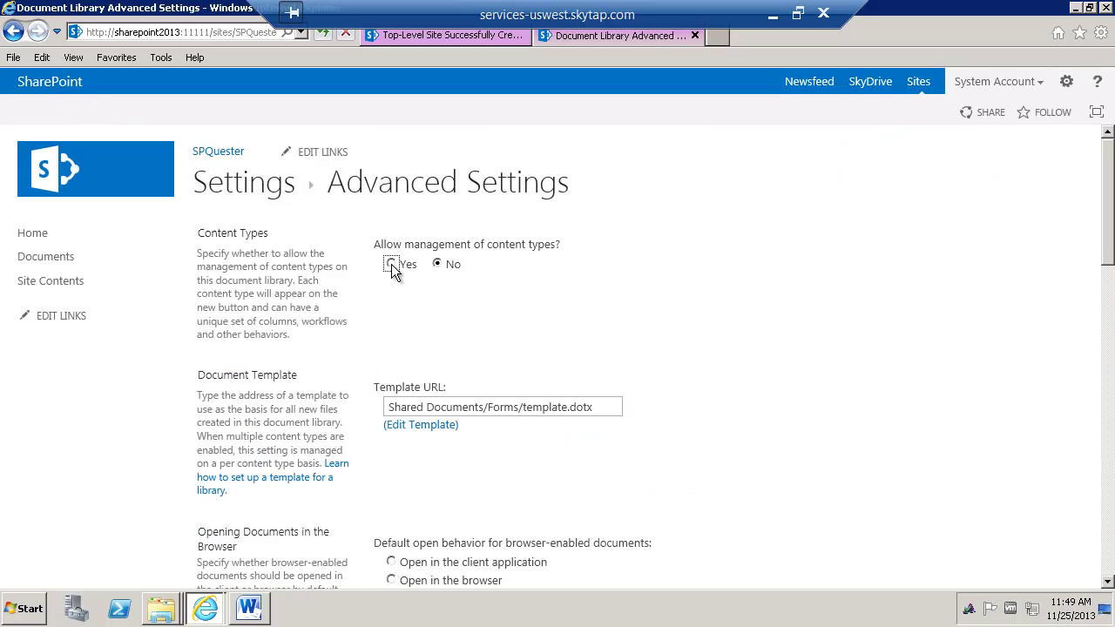
pyautogui.click(391, 264)
pyautogui.scroll(-4, 420, 374)
pyautogui.scroll(-7, 409, 552)
pyautogui.scroll(-2, 398, 552)
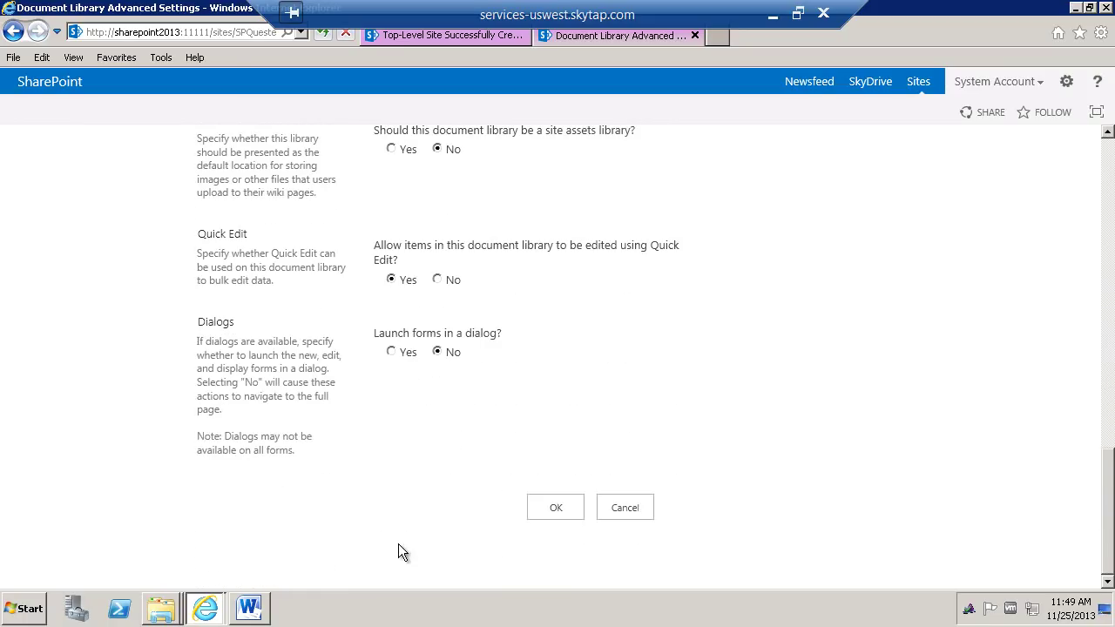
pyautogui.click(569, 511)
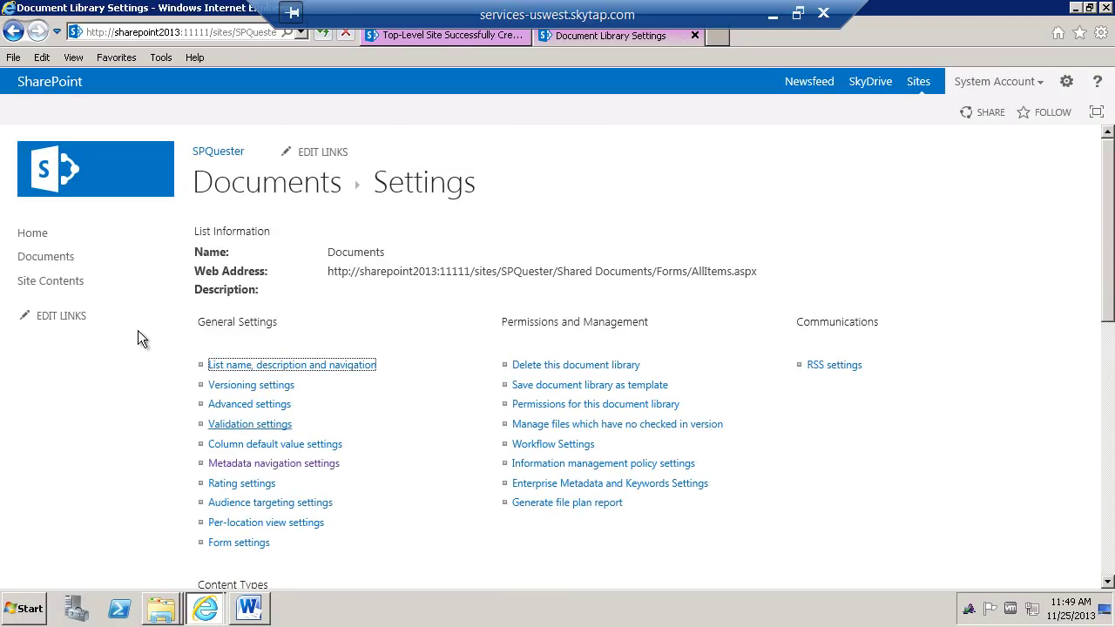
# - Add Classified Documents from Custom Content Types to the Documents library's content types
pyautogui.click(63, 261)
pyautogui.click(131, 114)
pyautogui.click(925, 166)
pyautogui.scroll(-5, 286, 314)
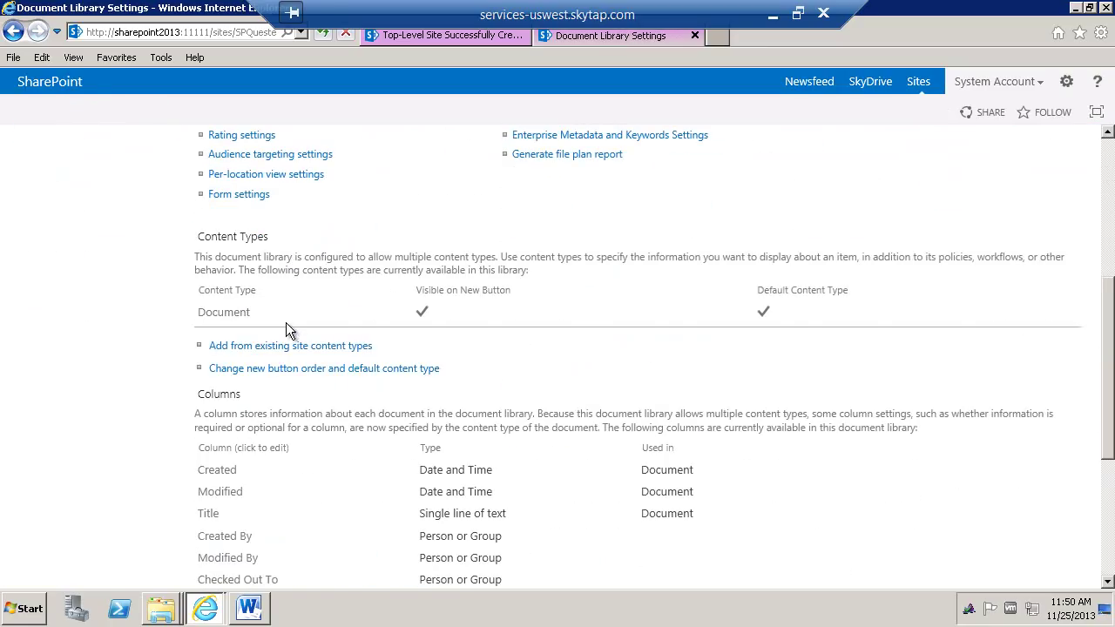
pyautogui.click(314, 346)
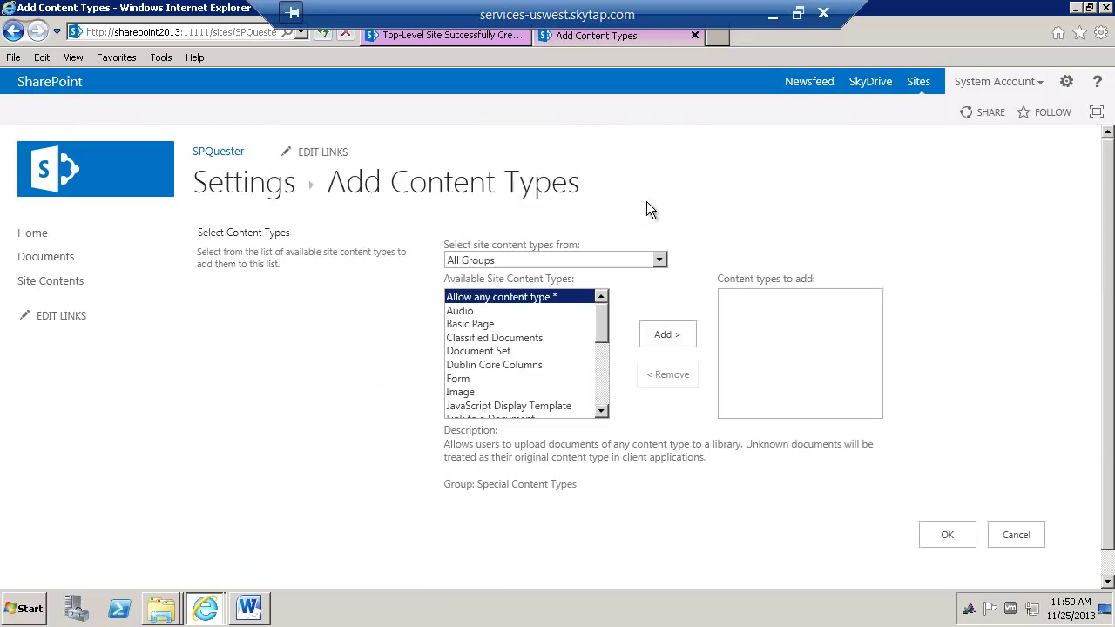
pyautogui.click(661, 260)
pyautogui.press('Return')
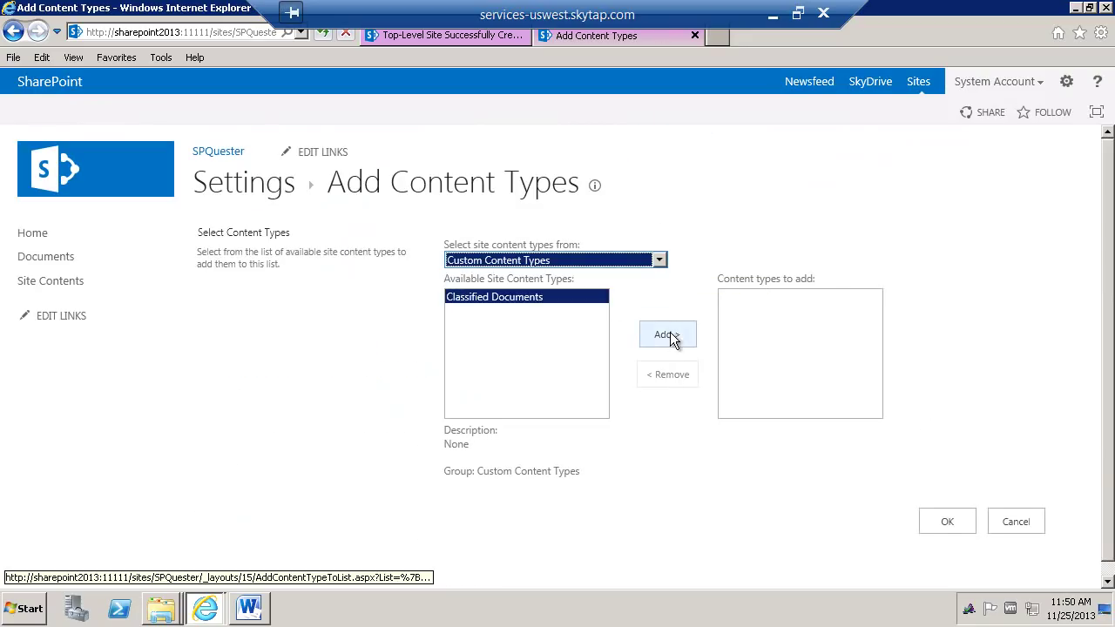
pyautogui.click(667, 336)
pyautogui.click(951, 515)
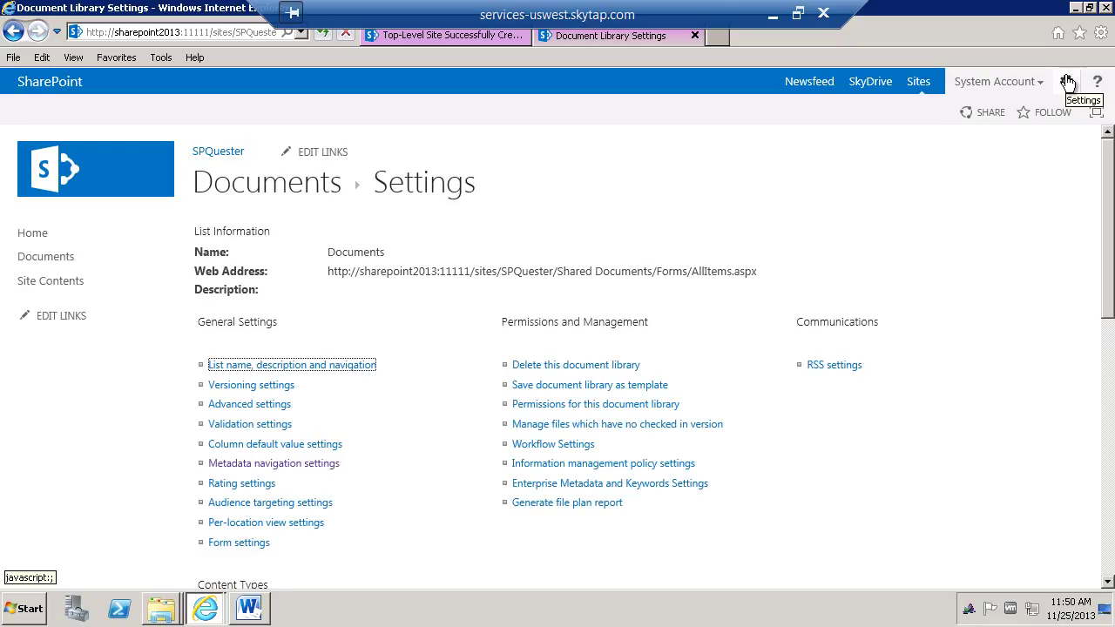
pyautogui.click(1069, 82)
# - Open the Classified Documents content type from Site Settings > Site content types
pyautogui.click(1031, 265)
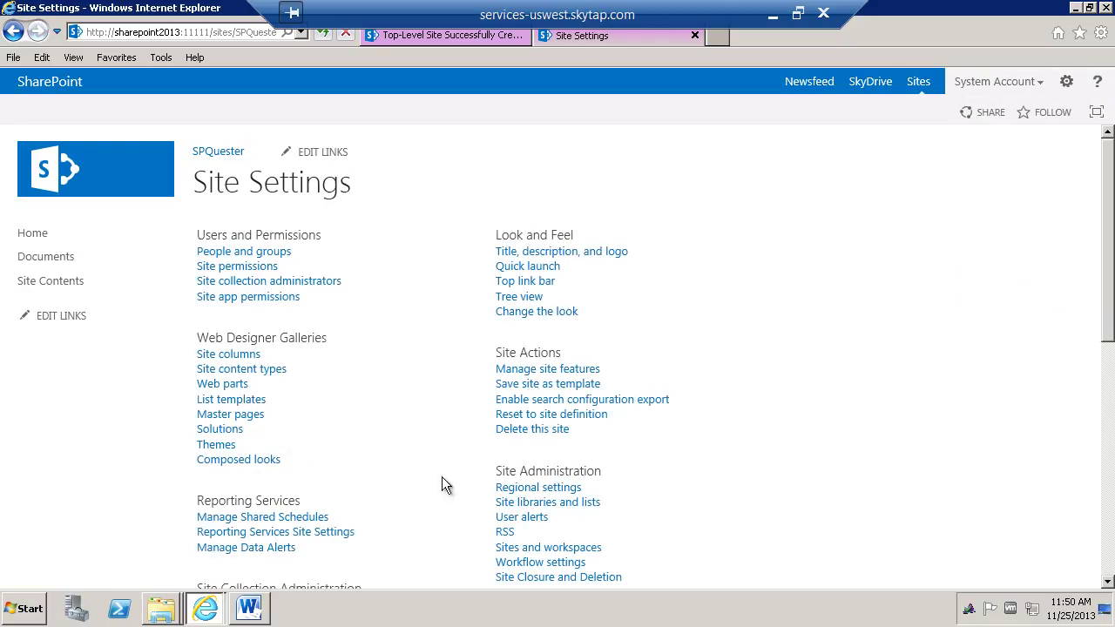
pyautogui.click(237, 369)
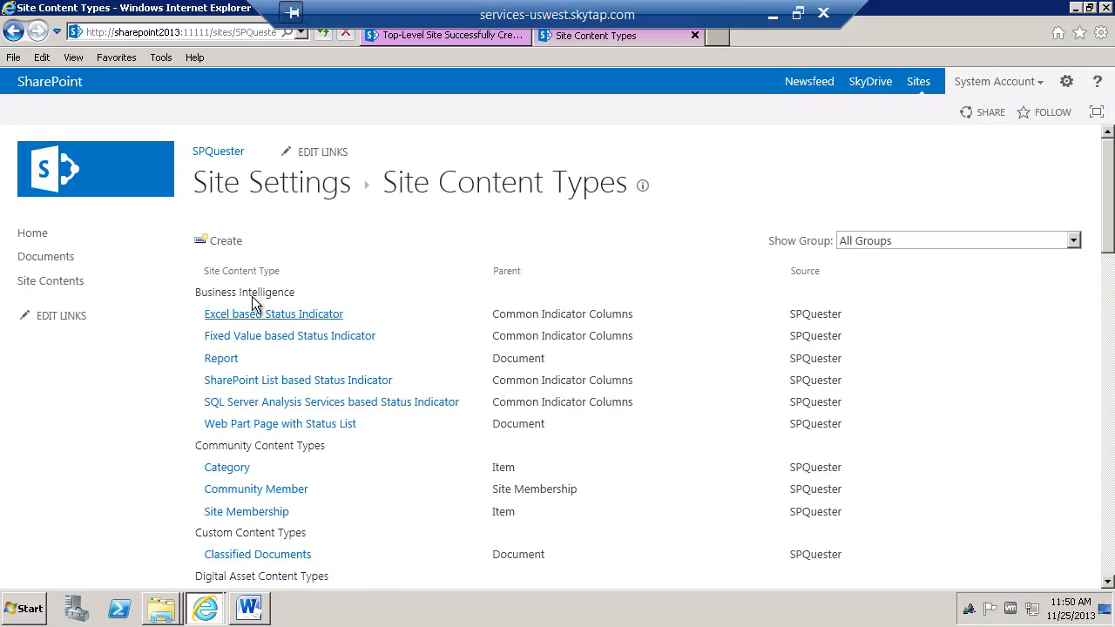
pyautogui.moveTo(1109, 201); pyautogui.dragTo(1108, 570)
pyautogui.scroll(10, 115, 312)
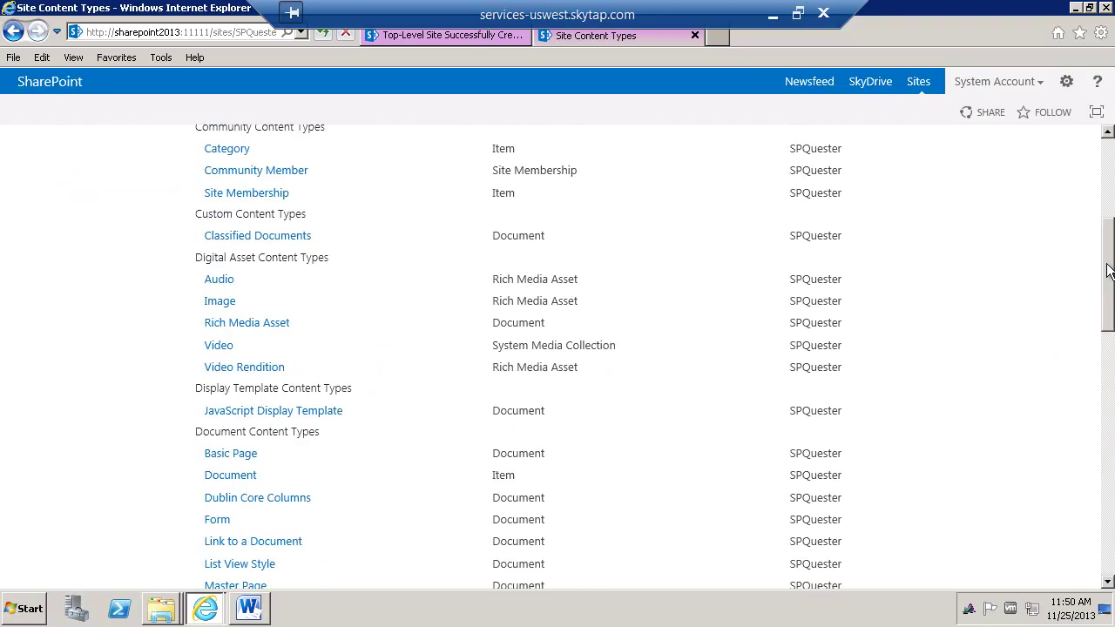
pyautogui.click(233, 244)
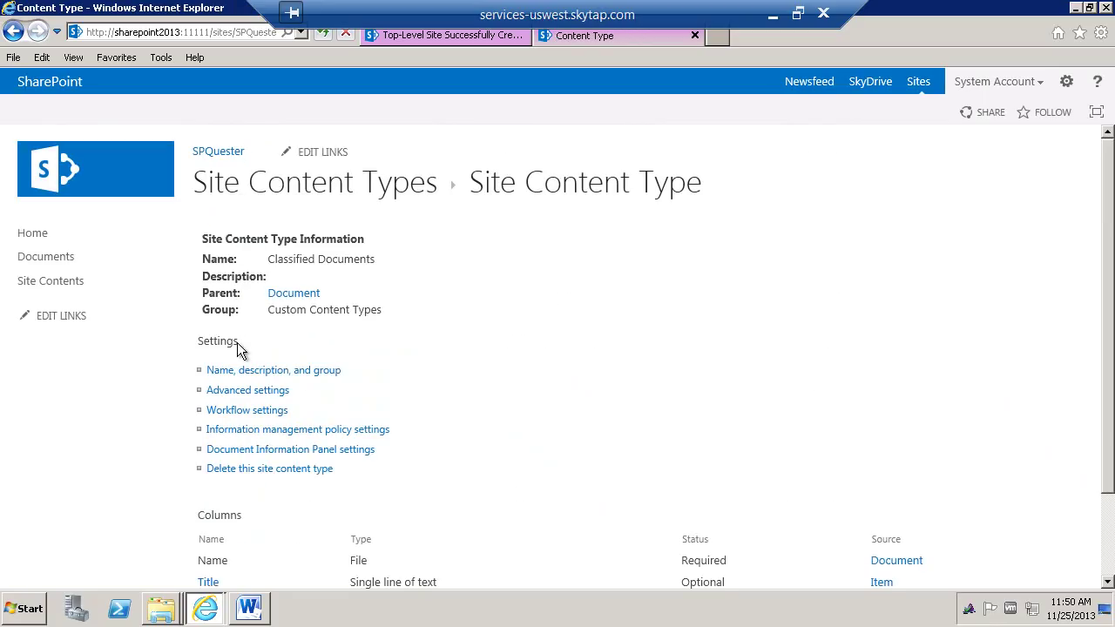
pyautogui.scroll(-3, 237, 341)
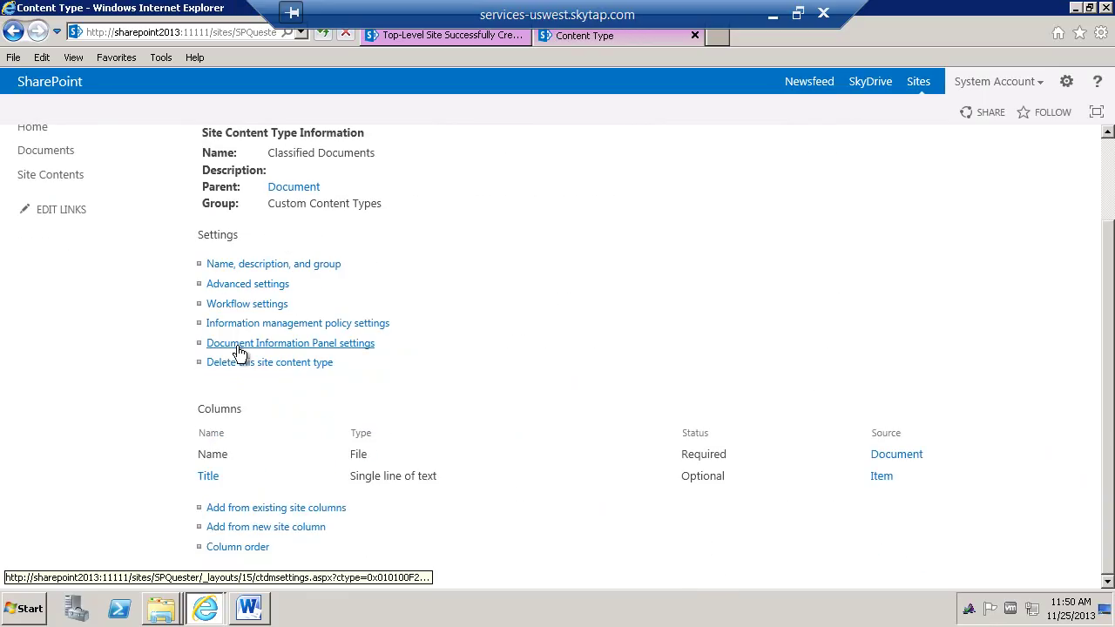
# - Create a Classification Type choice column with choices A, B and C
pyautogui.click(250, 531)
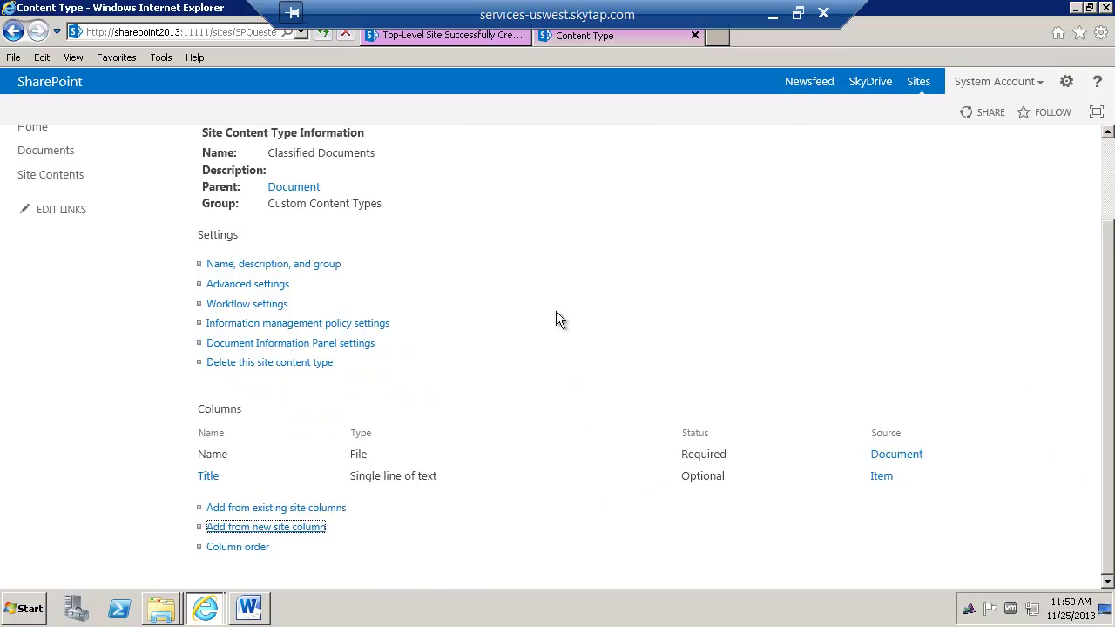
pyautogui.write('Classification Type')
pyautogui.click(385, 349)
pyautogui.scroll(-3, 386, 370)
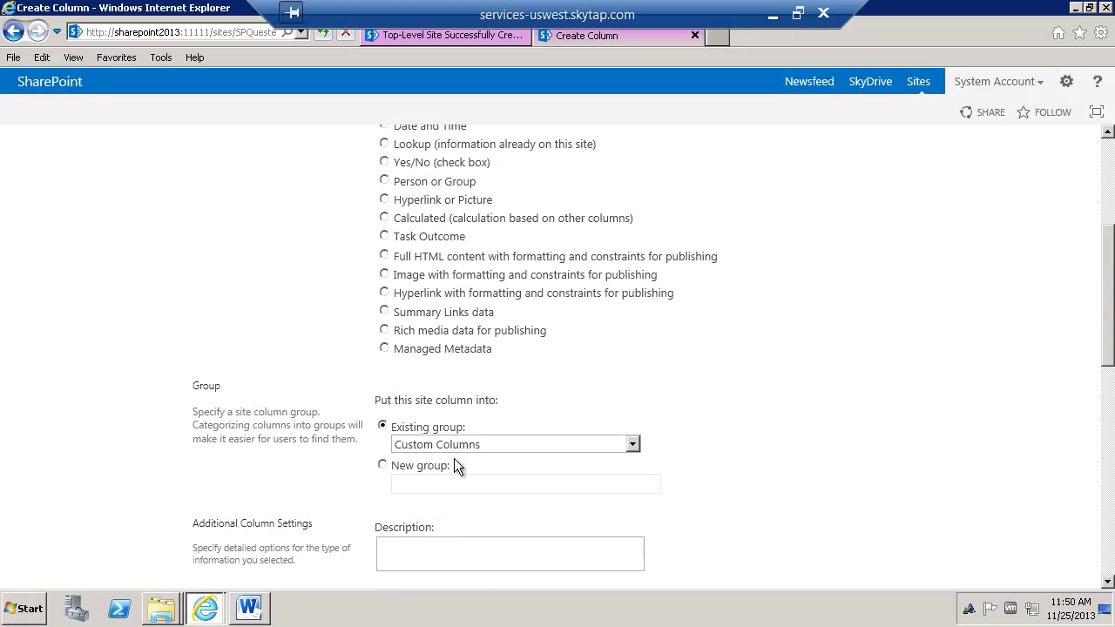
pyautogui.scroll(-2, 438, 436)
pyautogui.moveTo(473, 551); pyautogui.dragTo(279, 484)
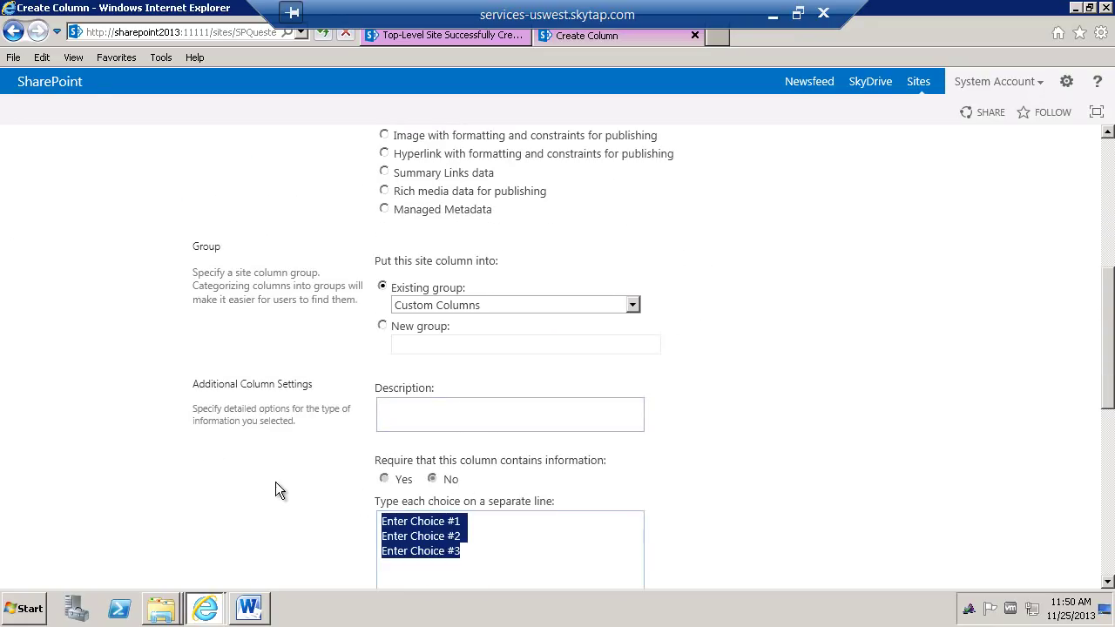
pyautogui.write('A ')
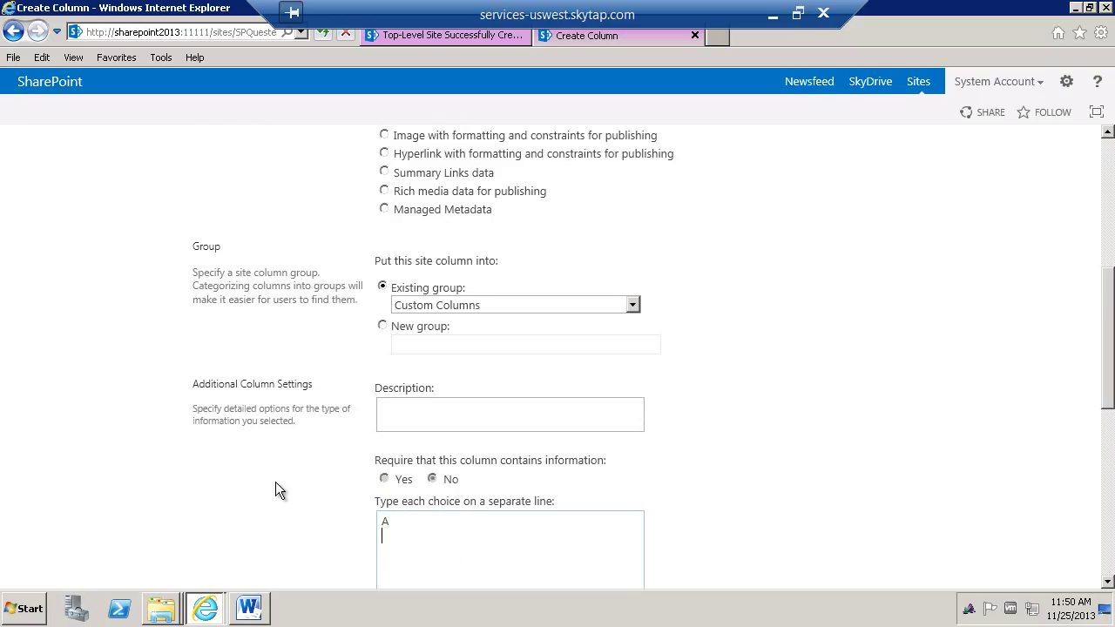
pyautogui.write('B')
pyautogui.press('Return')
pyautogui.write('C')
pyautogui.scroll(-5, 282, 477)
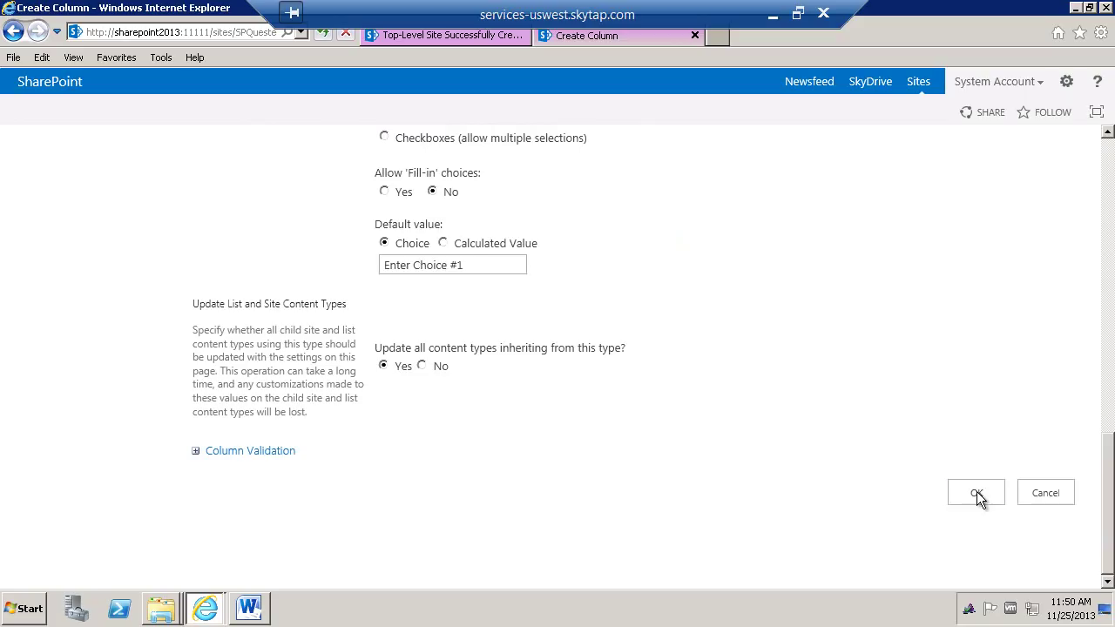
pyautogui.click(977, 492)
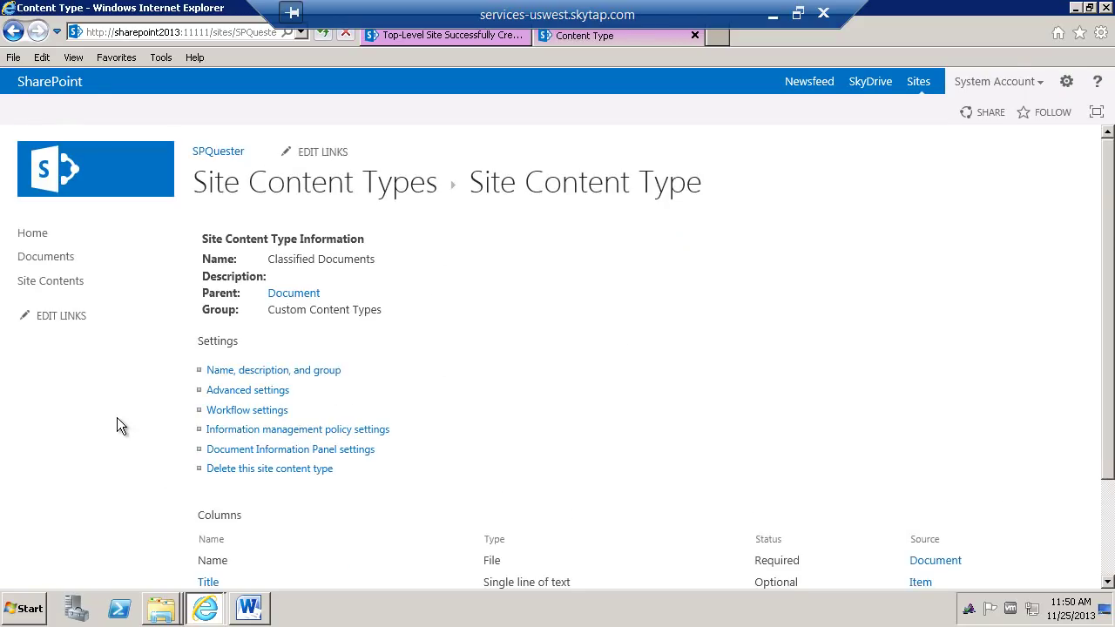
pyautogui.scroll(-2, 117, 417)
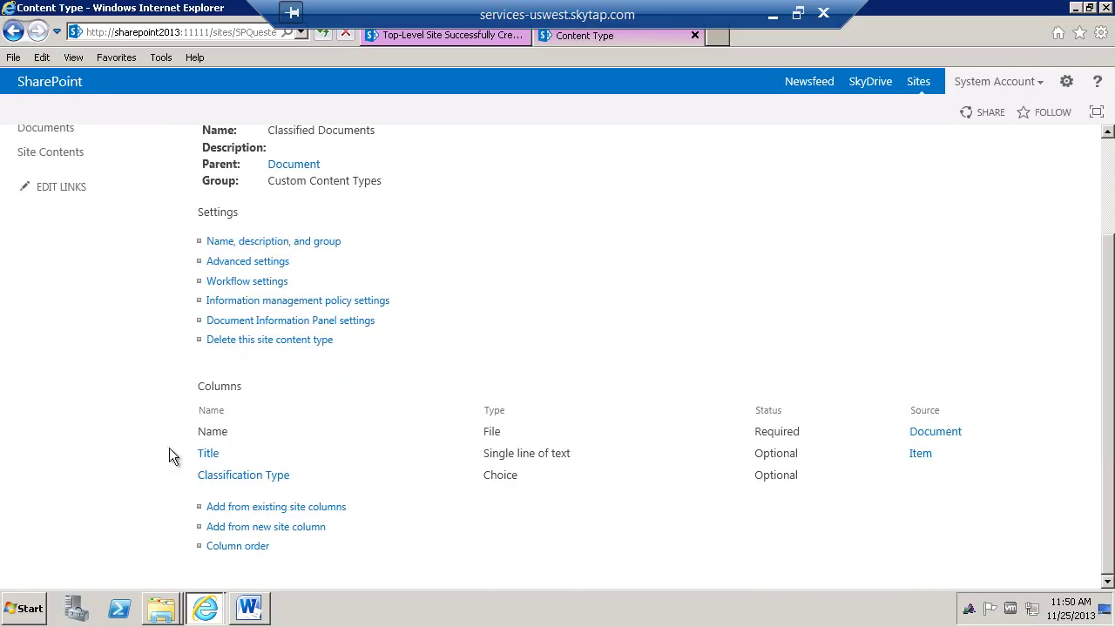
# - Create a Classification Author Type choice column with choices A A, A B and A C
pyautogui.click(259, 529)
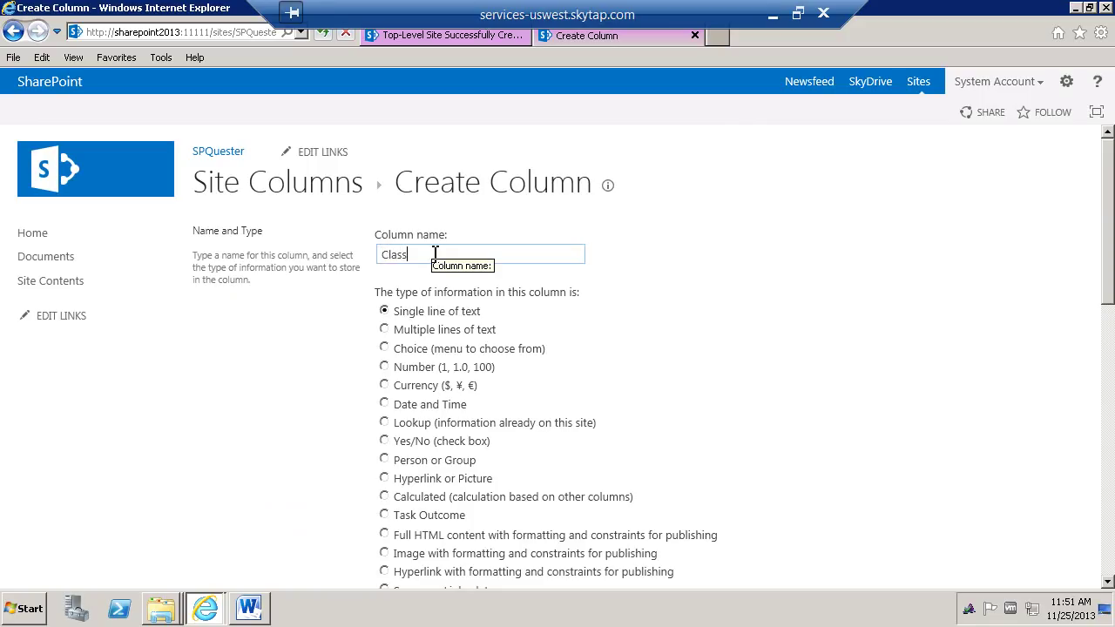
pyautogui.write('Classification Author Type')
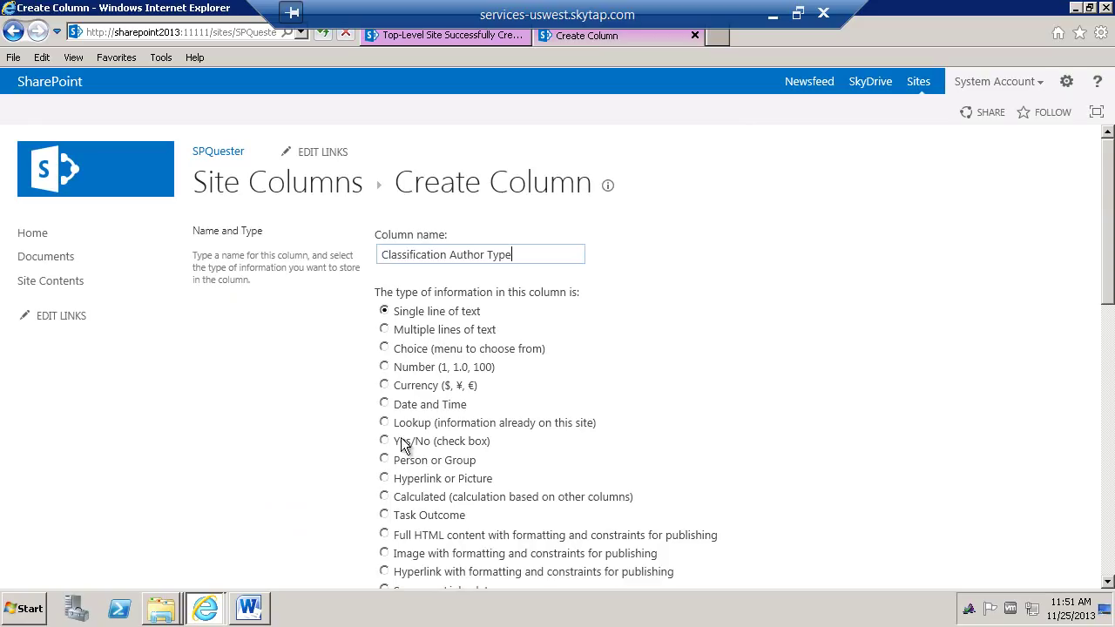
pyautogui.click(385, 348)
pyautogui.scroll(-6, 390, 375)
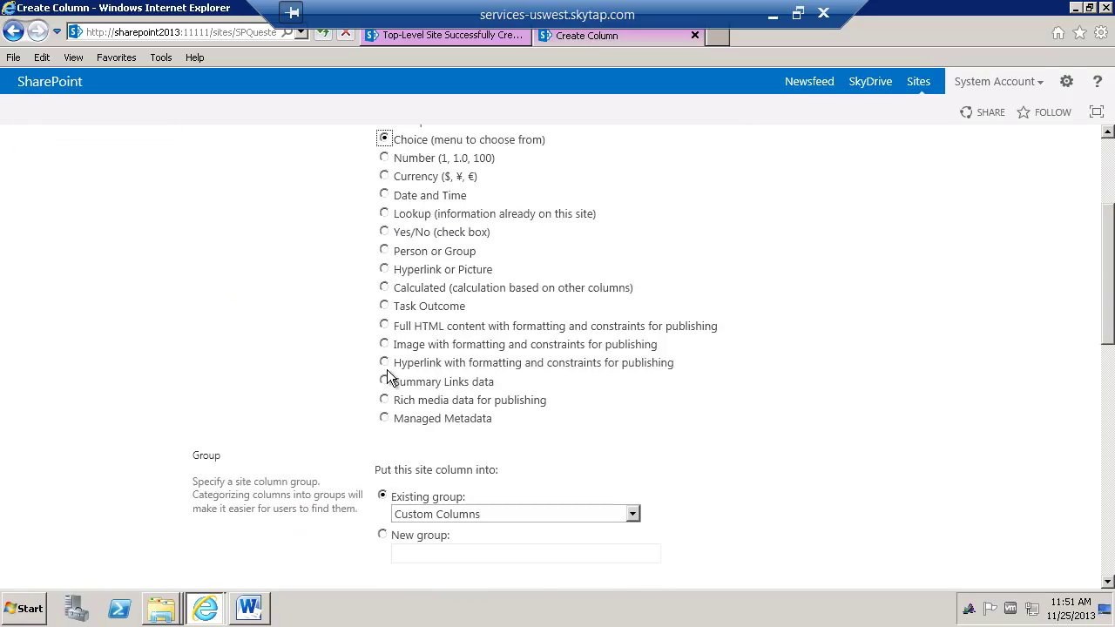
pyautogui.moveTo(300, 319); pyautogui.dragTo(156, 264)
pyautogui.write('A C')
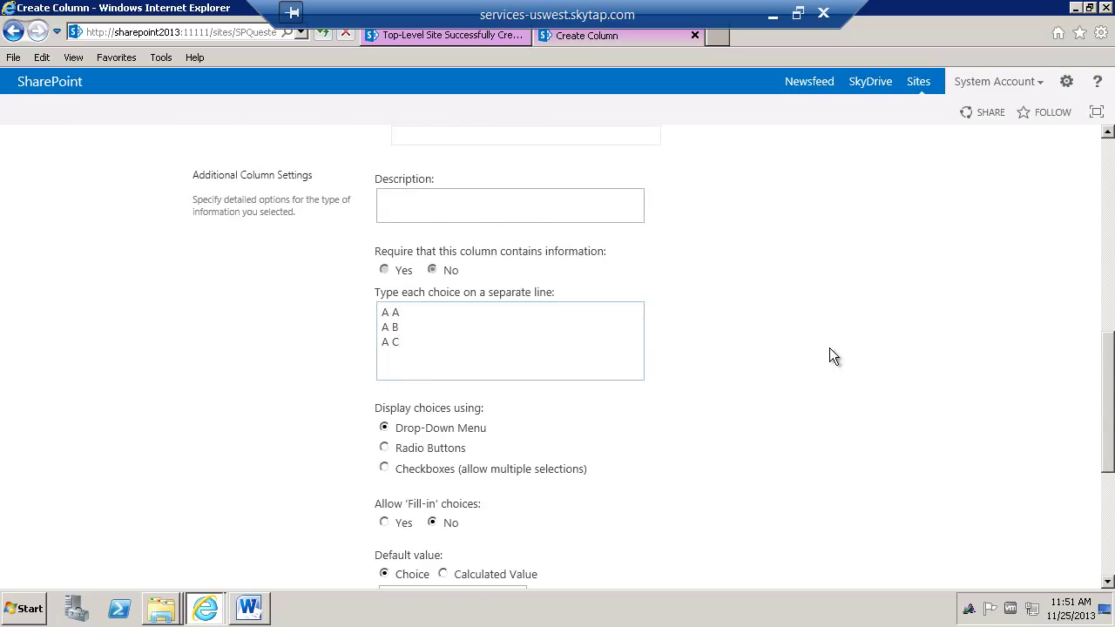
pyautogui.scroll(-4, 829, 356)
pyautogui.click(977, 493)
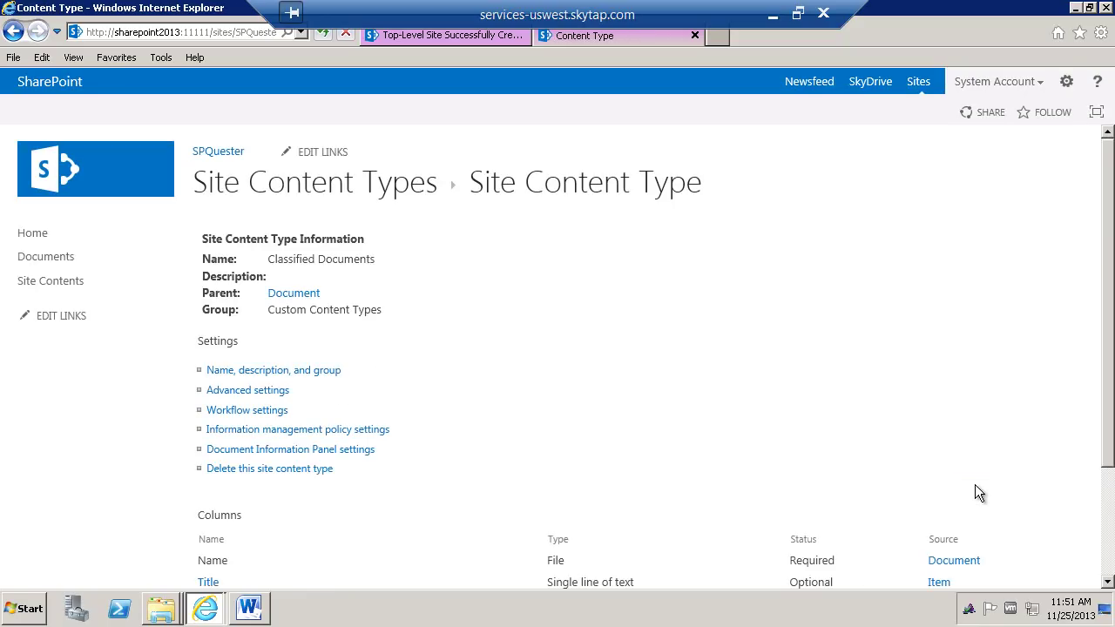
# - Open the Documents library's metadata navigation settings and remove Folders from the hierarchies
pyautogui.click(38, 257)
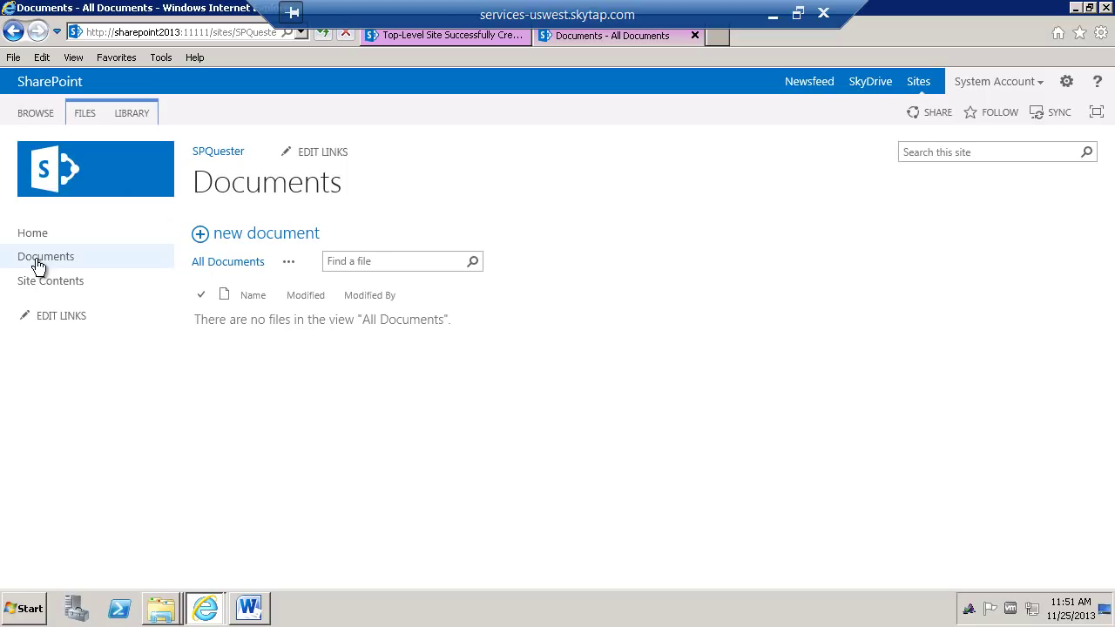
pyautogui.click(143, 112)
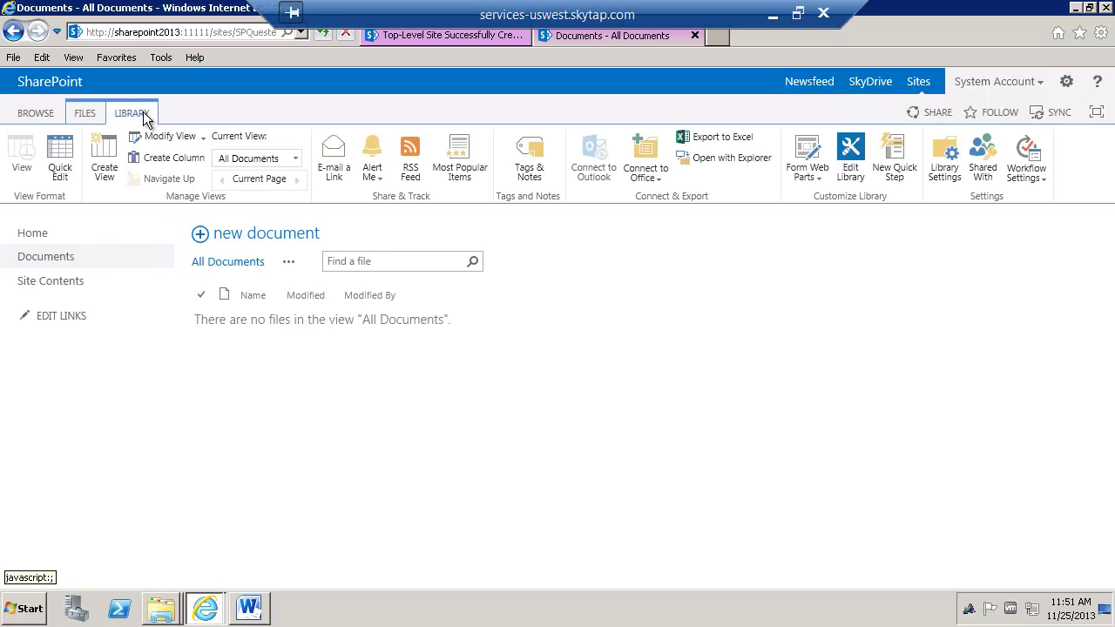
pyautogui.click(942, 173)
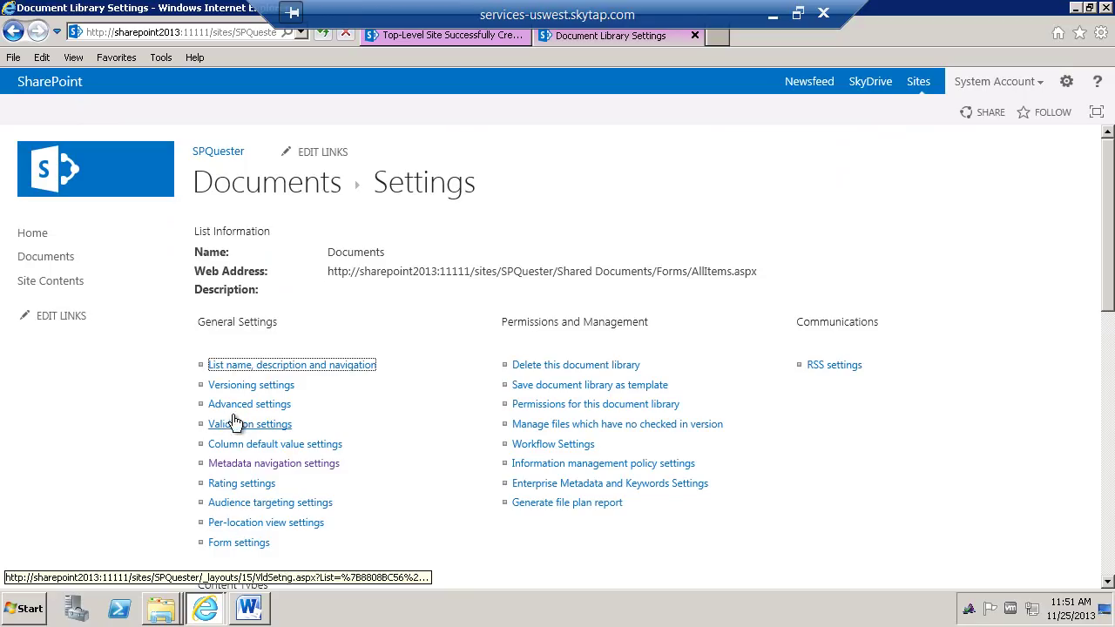
pyautogui.click(240, 464)
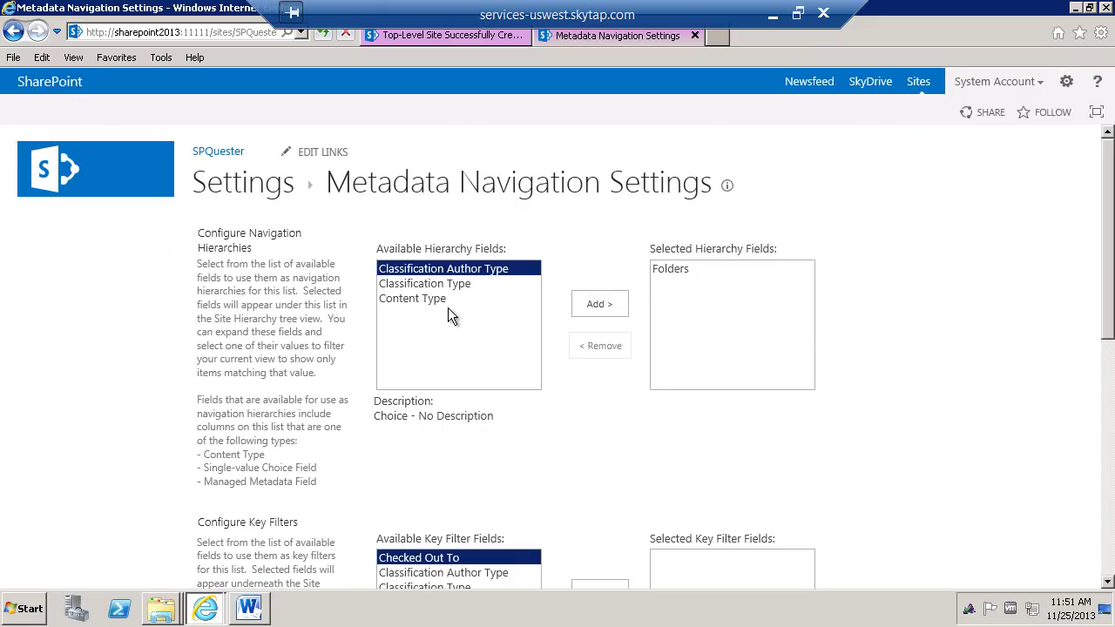
pyautogui.click(686, 272)
pyautogui.click(624, 348)
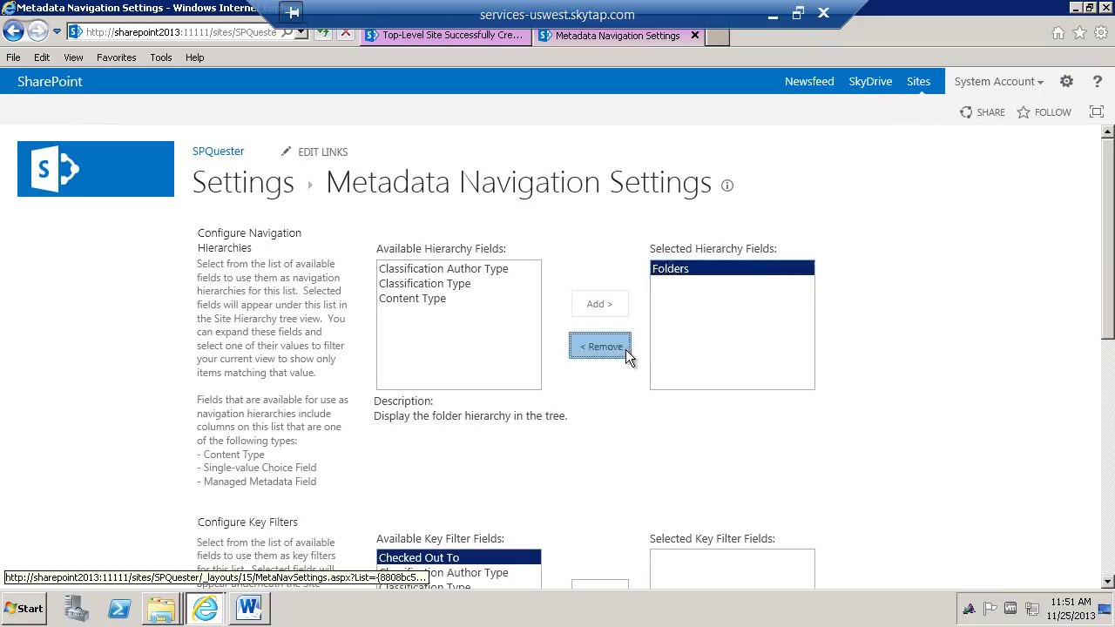
# - Add Content Type, Classification Type and Classification Author Type as navigation hierarchies
pyautogui.click(439, 299)
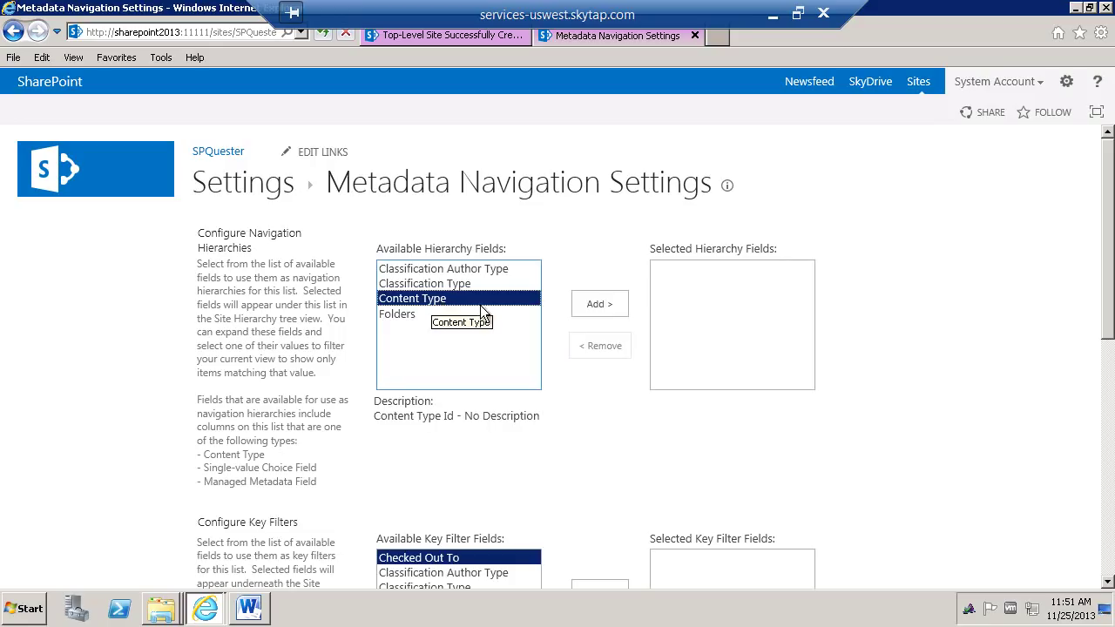
pyautogui.click(614, 301)
pyautogui.click(433, 288)
pyautogui.click(605, 302)
pyautogui.click(481, 272)
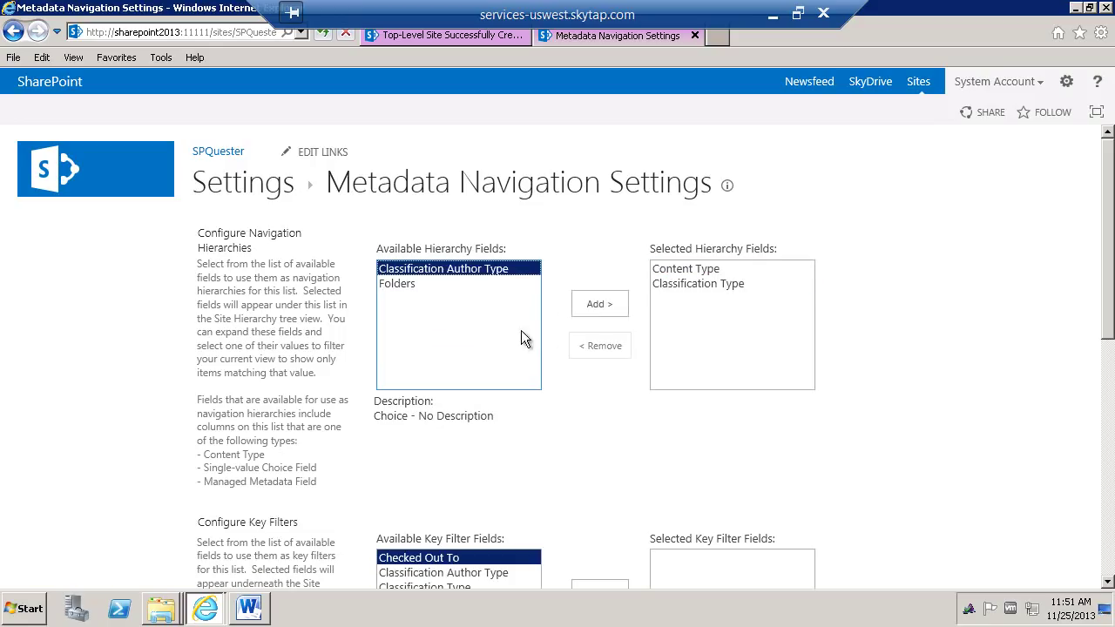
pyautogui.click(597, 305)
pyautogui.scroll(-3, 622, 443)
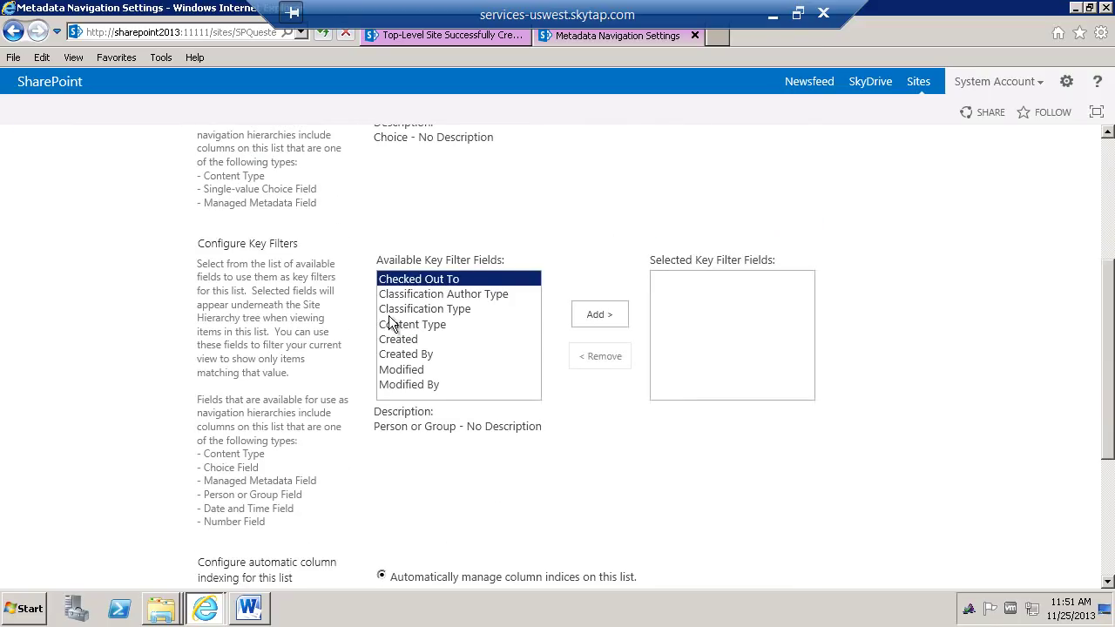
# - Add Classification Type, Classification Author Type, Content Type and Created By as key filters, then save
pyautogui.click(466, 308)
pyautogui.click(613, 314)
pyautogui.click(457, 294)
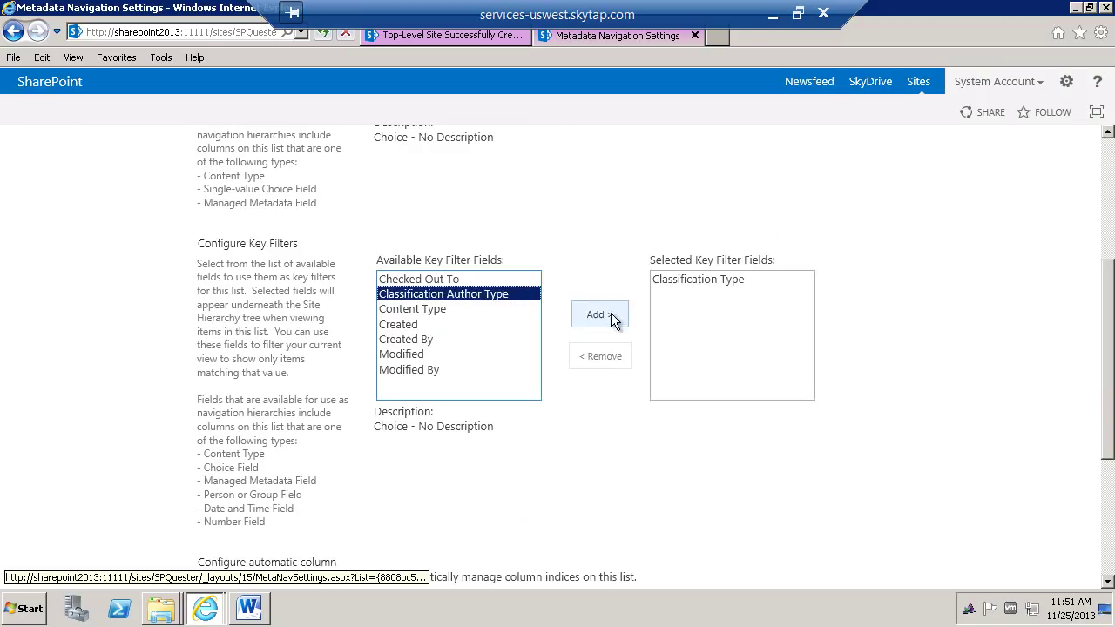
pyautogui.click(610, 315)
pyautogui.click(416, 296)
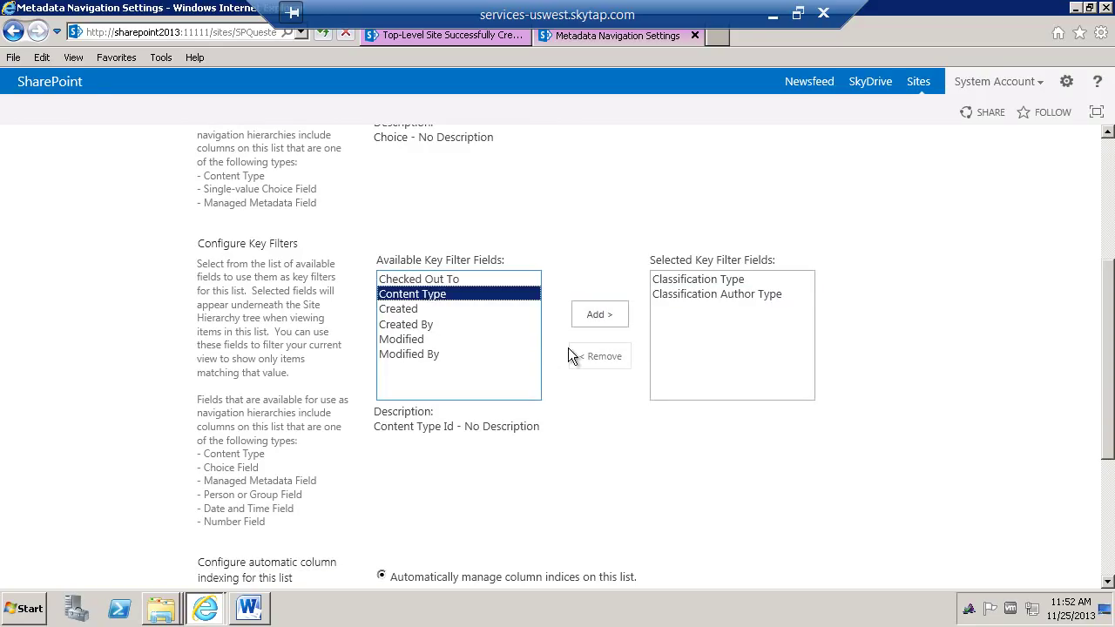
pyautogui.click(598, 315)
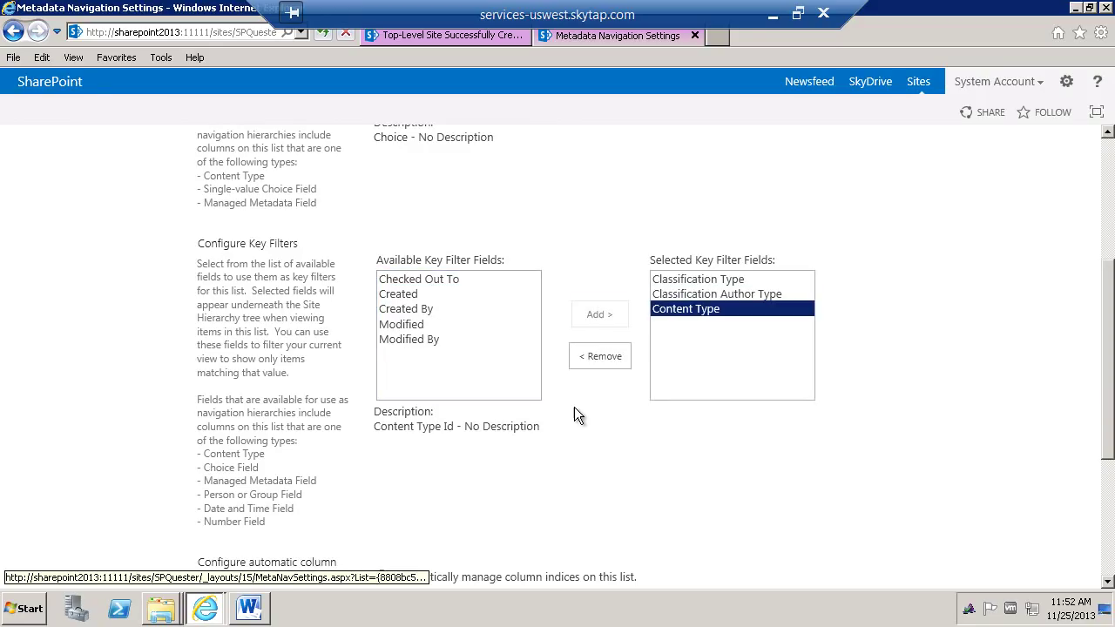
pyautogui.click(408, 309)
pyautogui.click(599, 315)
pyautogui.scroll(-3, 630, 492)
pyautogui.click(696, 508)
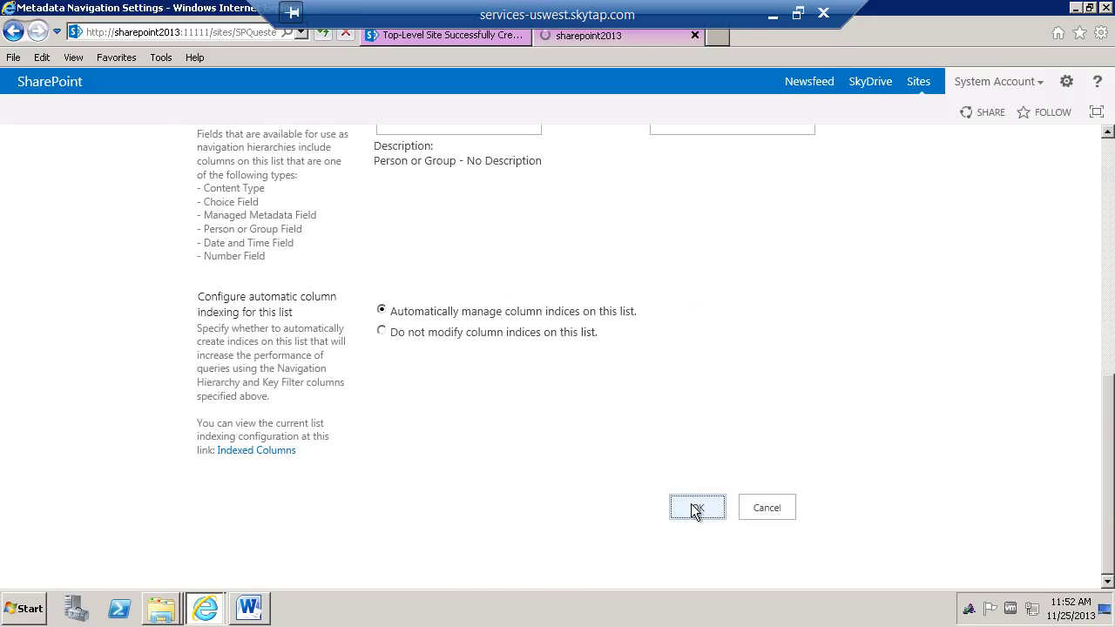
# - Expand the Content Type, Classification Type and Classification Author Type hierarchies in the Documents library
pyautogui.click(47, 257)
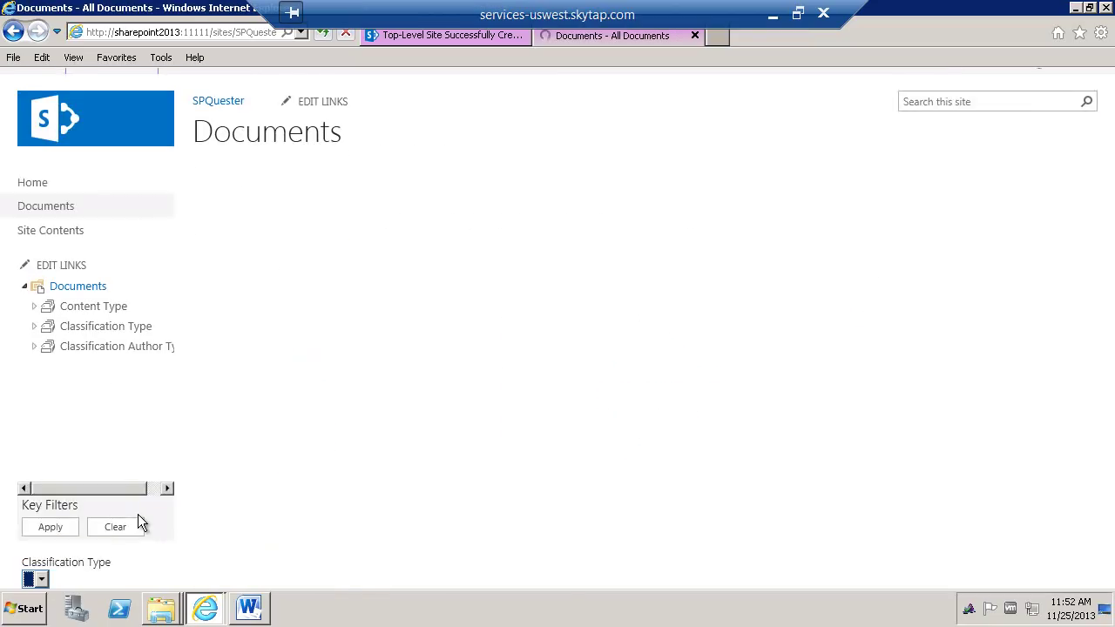
pyautogui.scroll(-4, 93, 406)
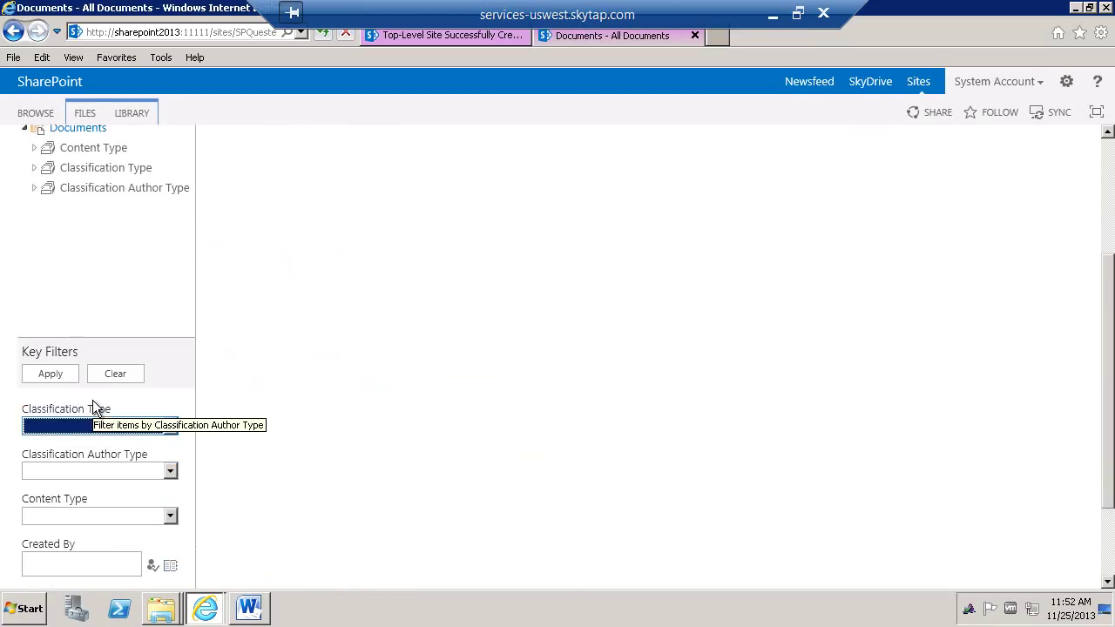
pyautogui.scroll(3, 87, 366)
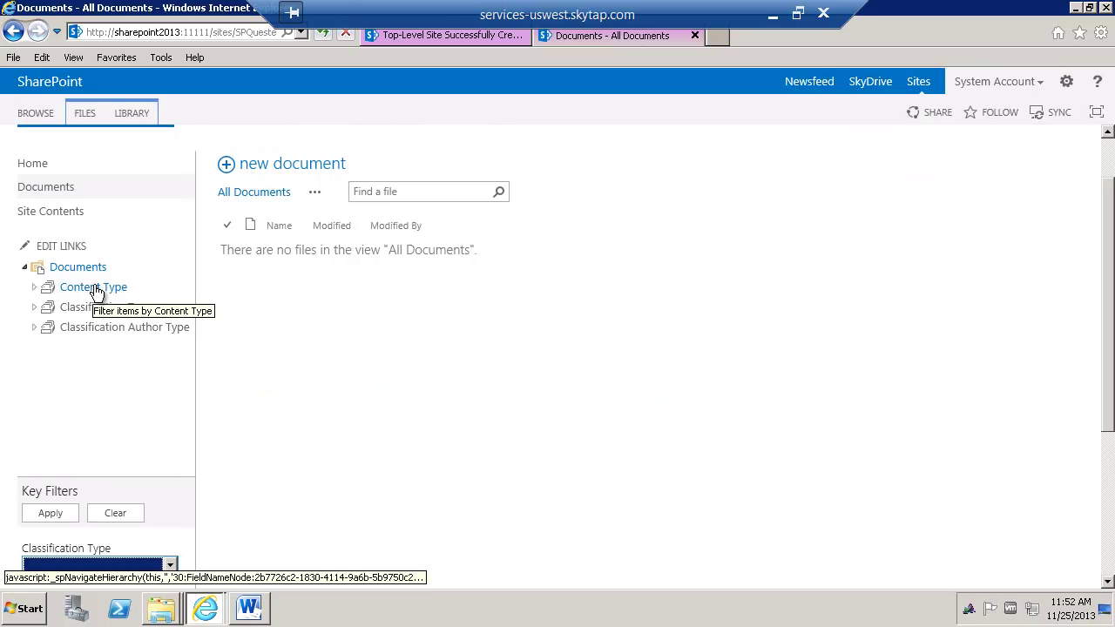
pyautogui.click(35, 289)
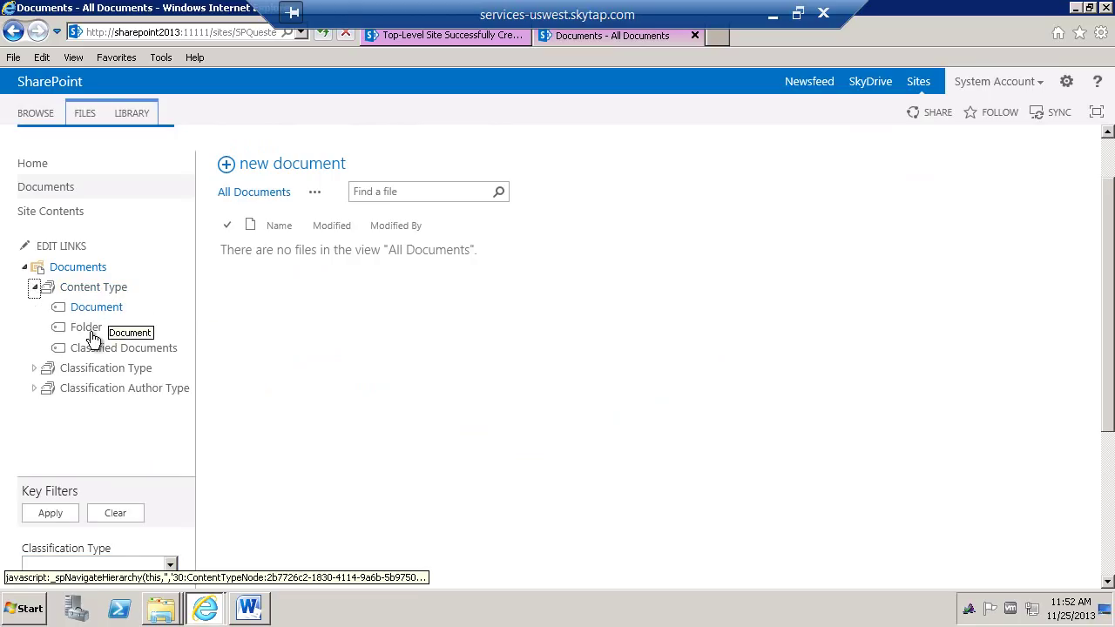
pyautogui.click(36, 369)
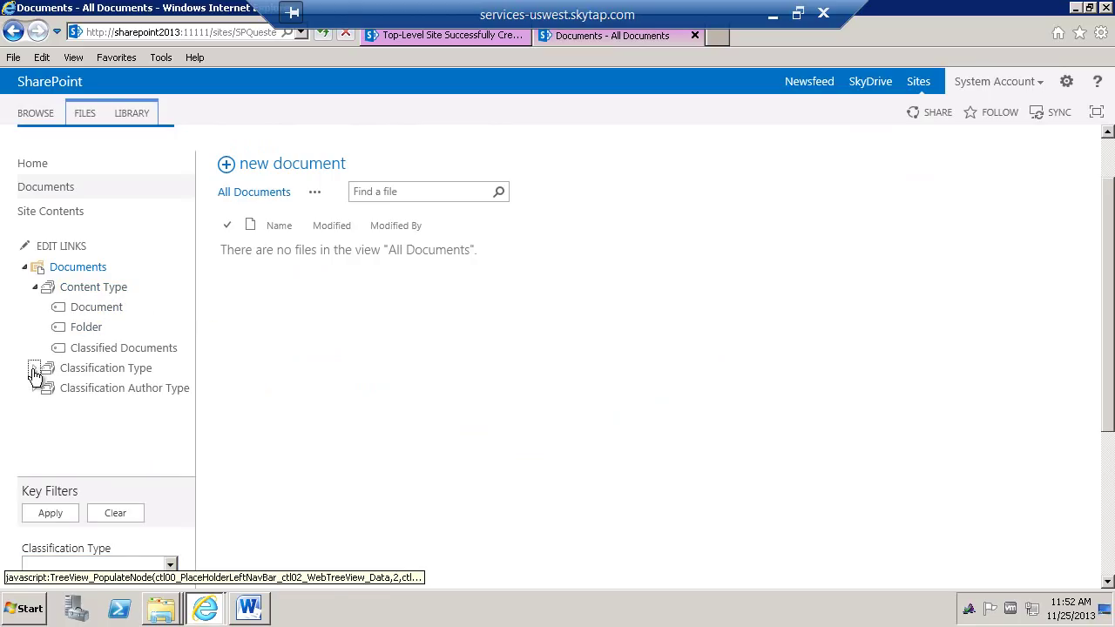
pyautogui.click(35, 449)
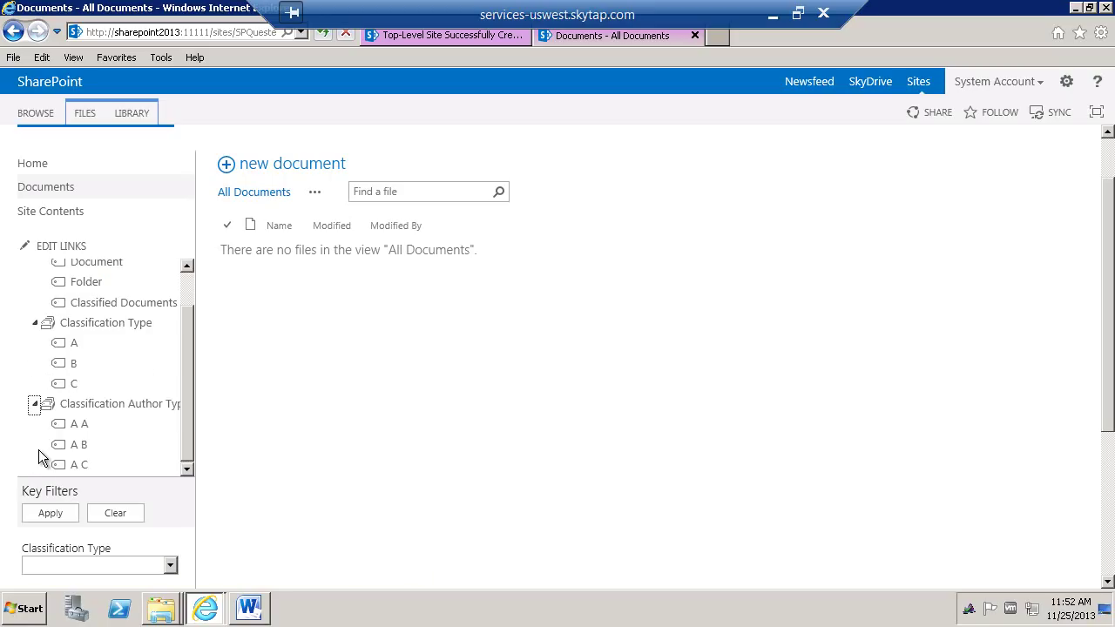
# - Check the Classification Type key filter values and bring up the FILES ribbon commands
pyautogui.click(193, 466)
pyautogui.click(170, 567)
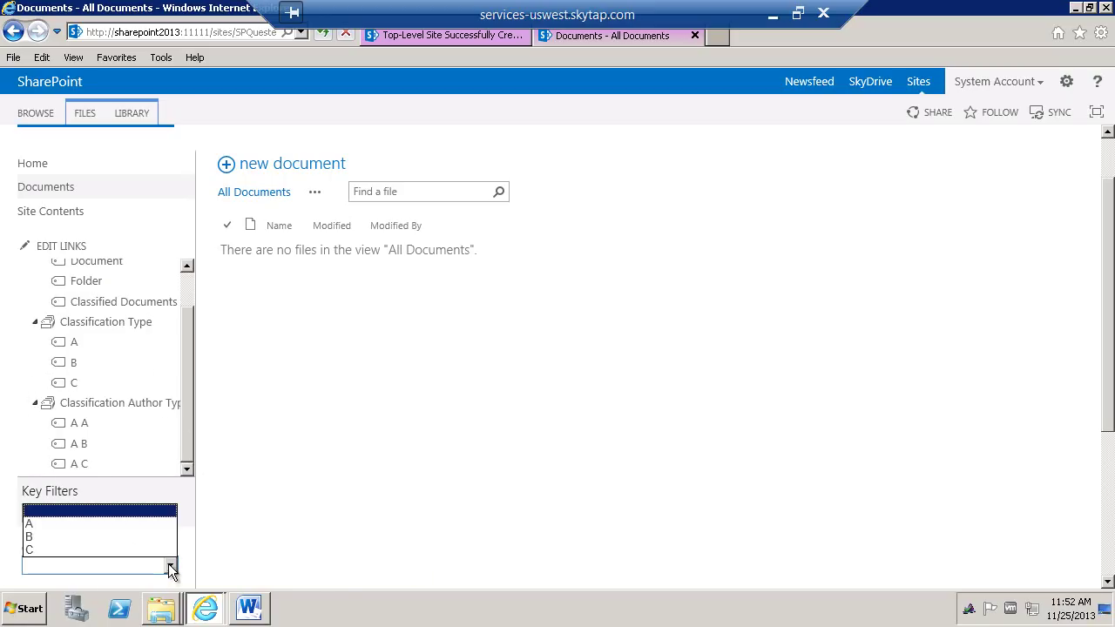
pyautogui.moveTo(1109, 364); pyautogui.dragTo(1109, 483)
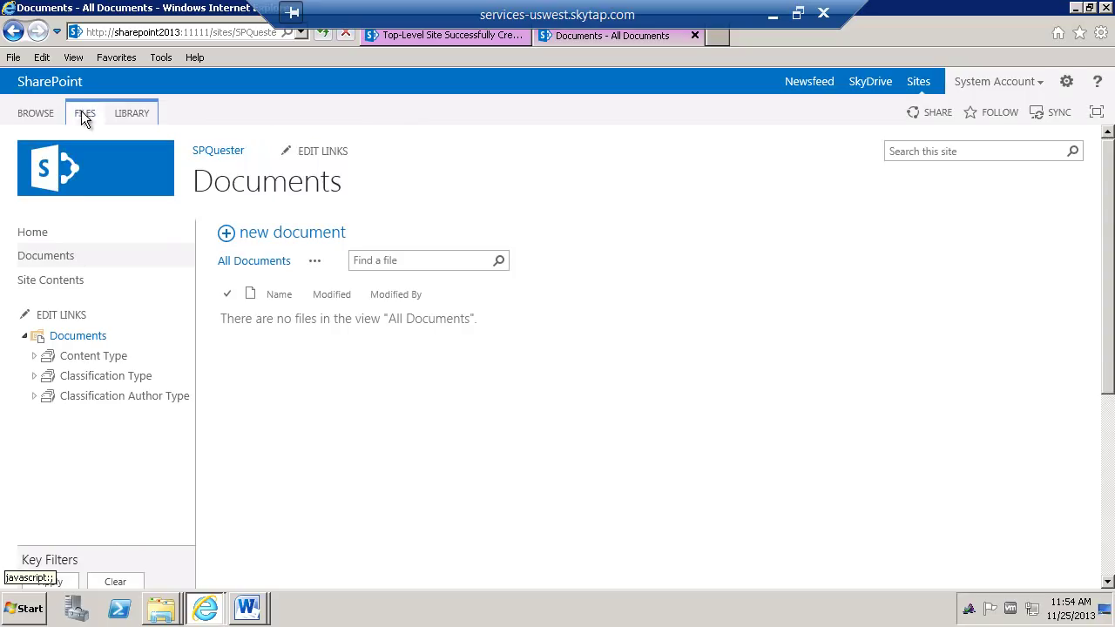
pyautogui.click(81, 112)
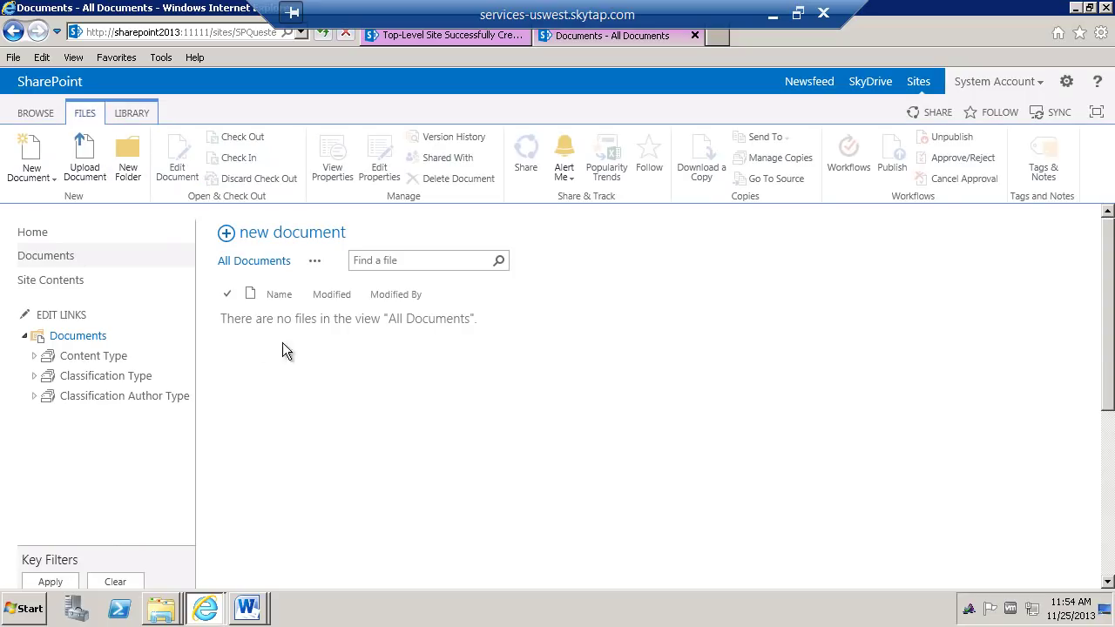
# - Upload pf_usermapping_file.csv to the Documents library
pyautogui.click(87, 181)
pyautogui.press('Return')
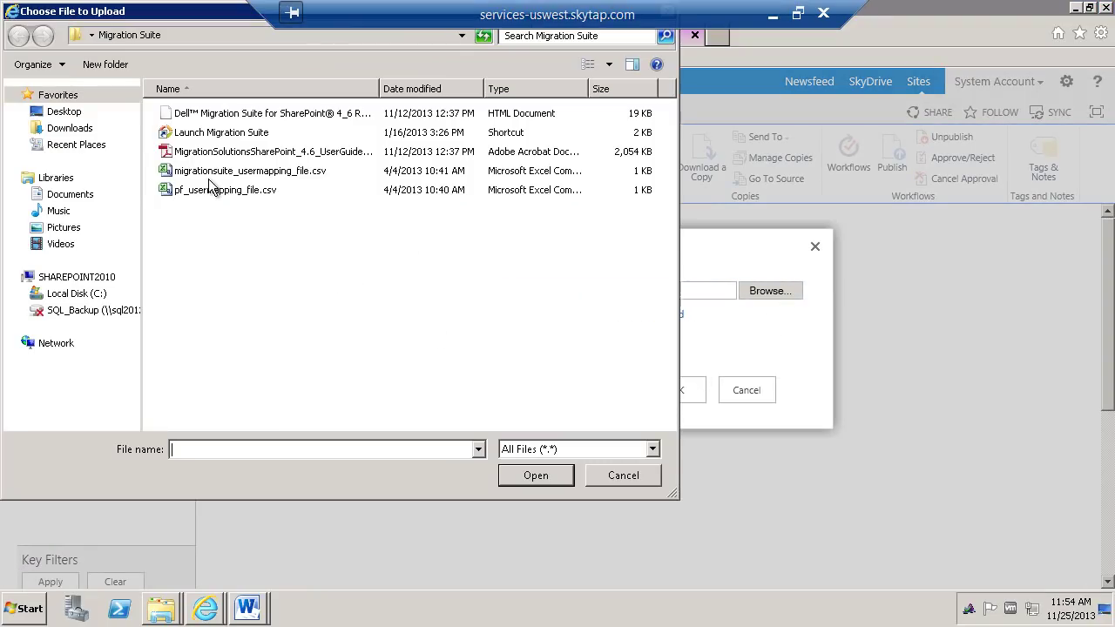
pyautogui.press('Escape')
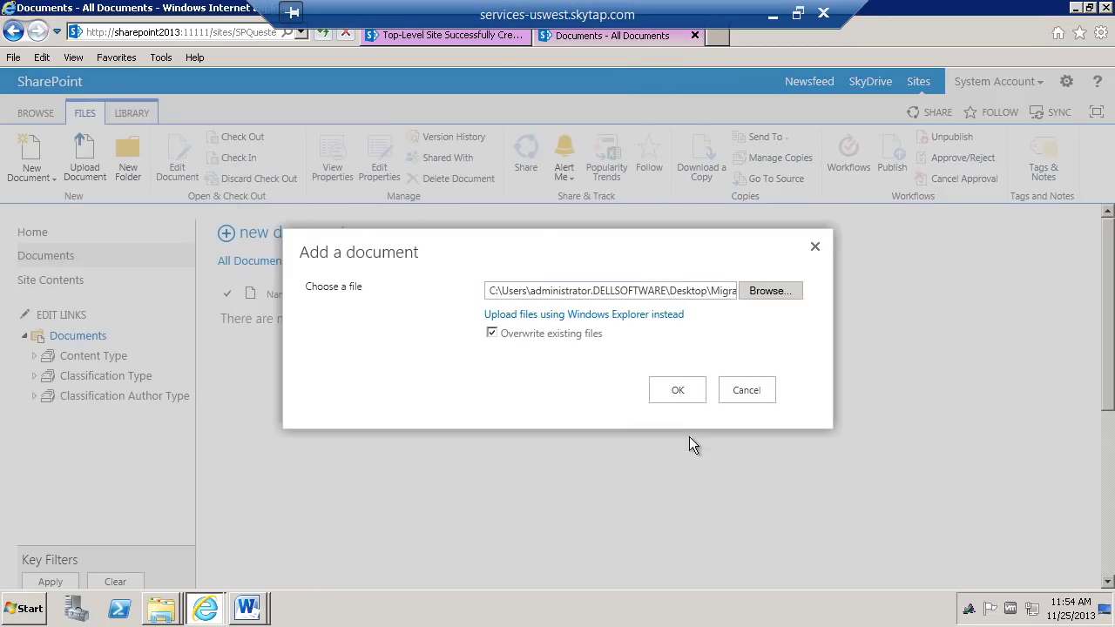
pyautogui.click(677, 392)
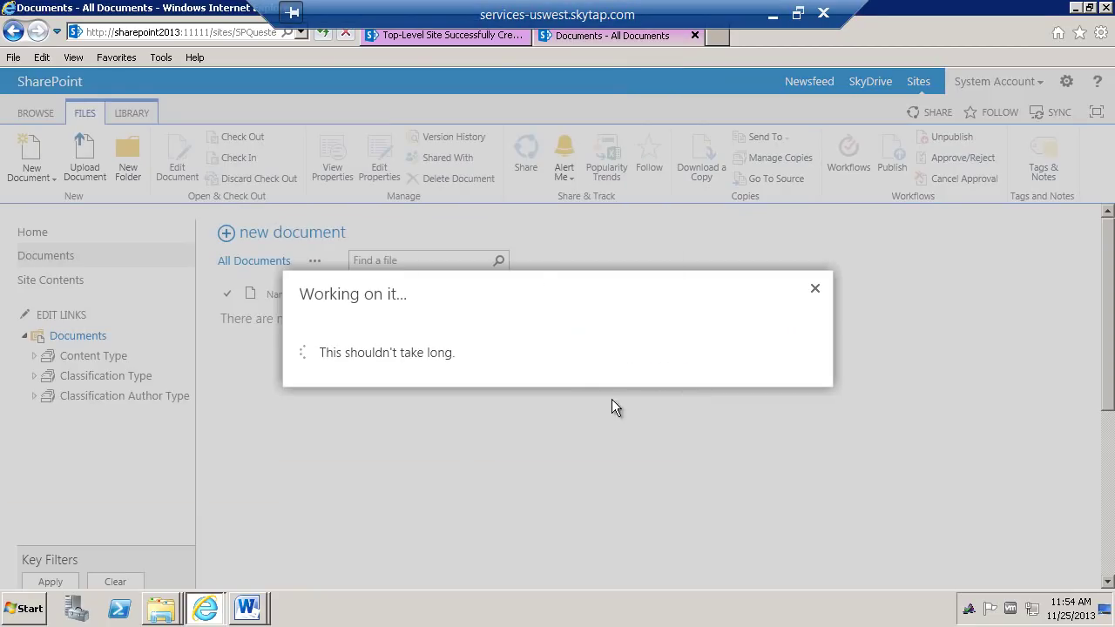
# - Set the file's content type to Classified Documents with Classification Type A and Author Type A A
pyautogui.click(540, 298)
pyautogui.click(505, 326)
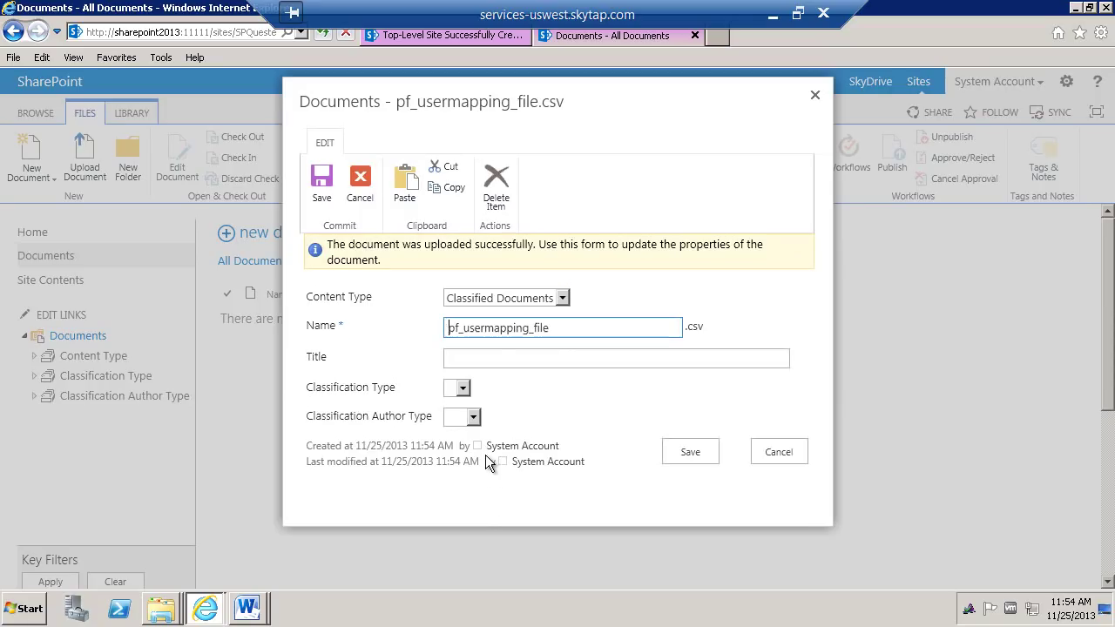
pyautogui.click(462, 388)
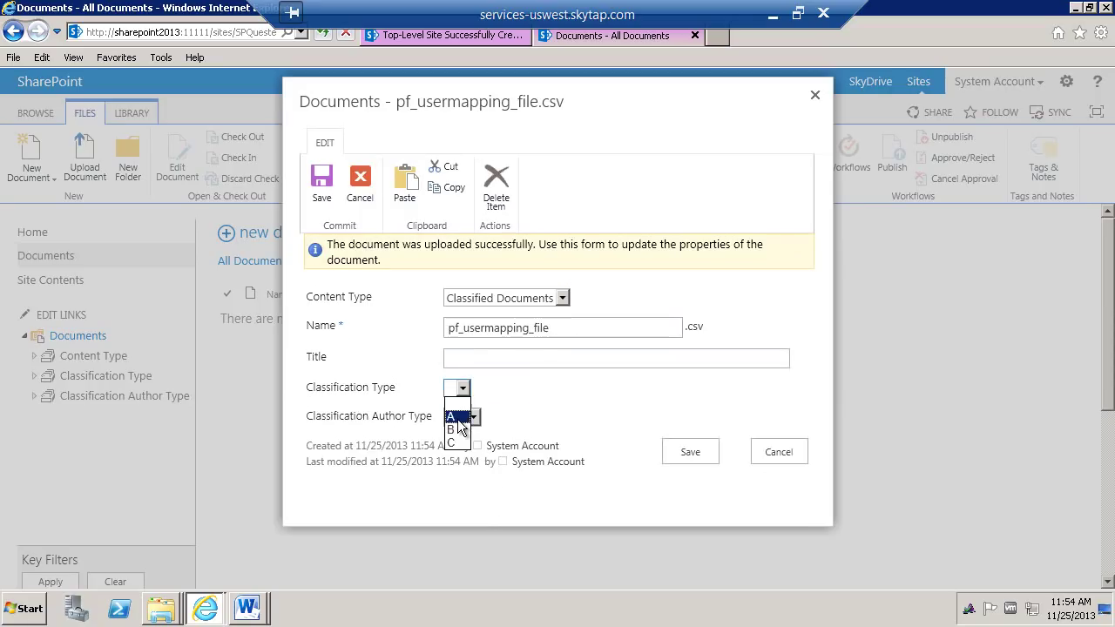
pyautogui.click(456, 418)
pyautogui.click(473, 417)
pyautogui.click(456, 440)
# - Copy the file name into the Title field and save the properties
pyautogui.click(492, 361)
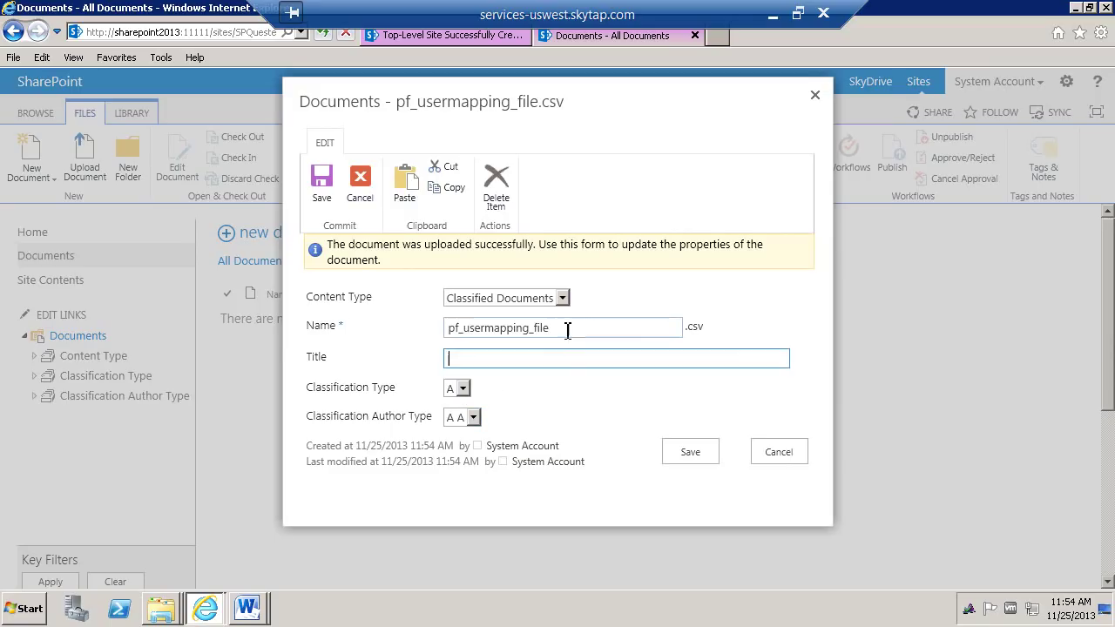
pyautogui.moveTo(569, 331); pyautogui.dragTo(278, 331)
pyautogui.hotkey('ctrl', 'c')
pyautogui.click(480, 358)
pyautogui.hotkey('ctrl', 'v')
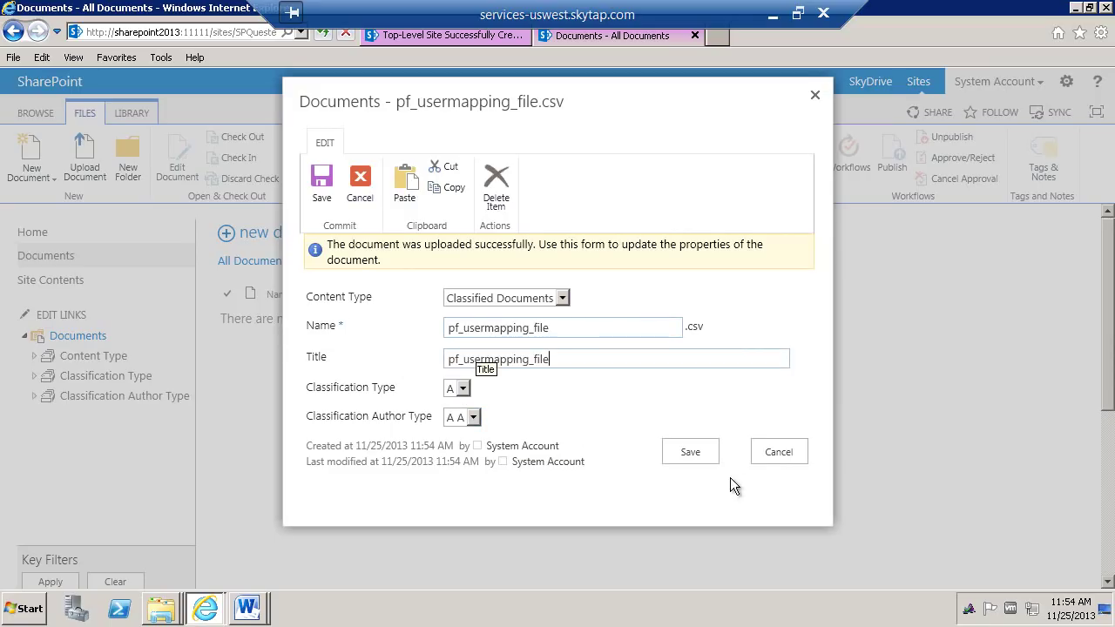
pyautogui.click(691, 453)
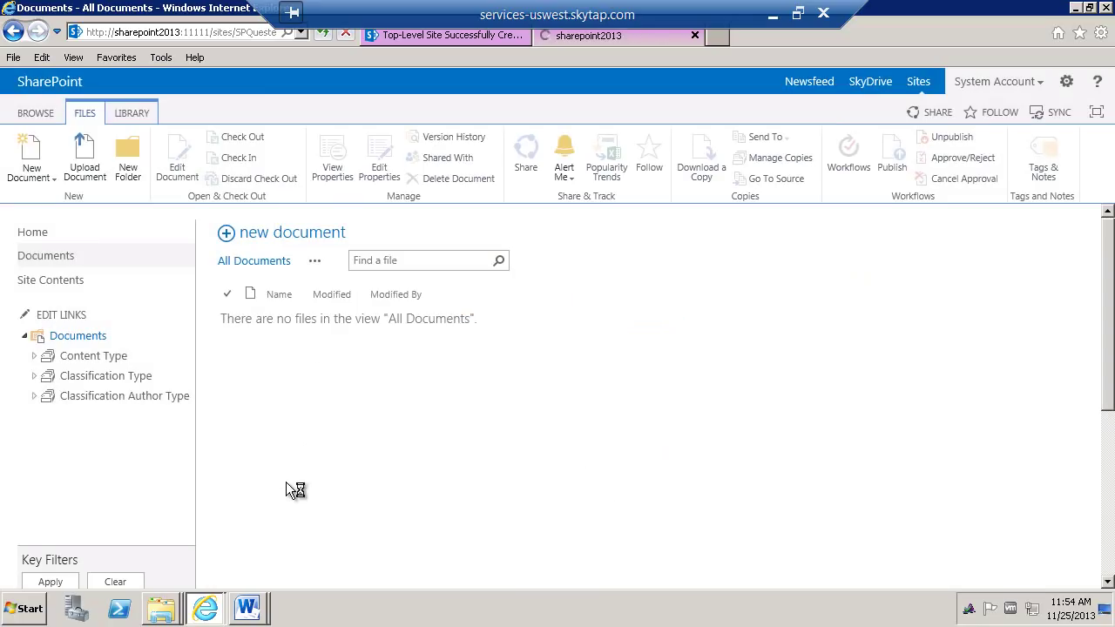
# - Apply a Key Filter for Content Type Classified Documents
pyautogui.moveTo(1110, 311); pyautogui.dragTo(1107, 435)
pyautogui.click(170, 491)
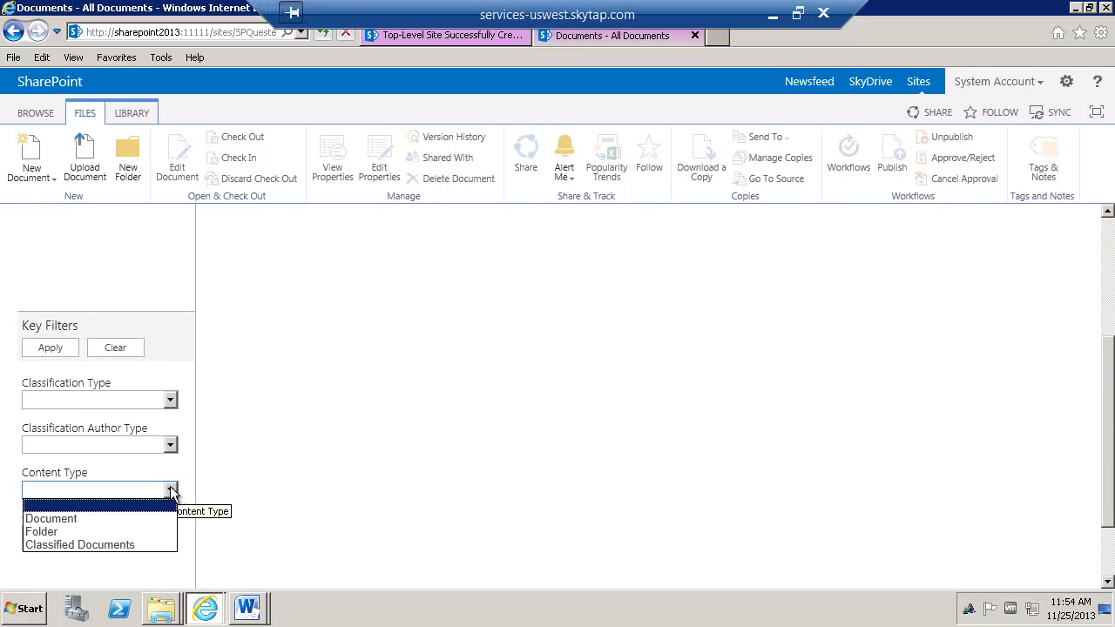
pyautogui.click(114, 545)
pyautogui.click(55, 351)
# - Add Key Filters for Classification Type A and Author Type A B, and apply them
pyautogui.scroll(-5, 433, 391)
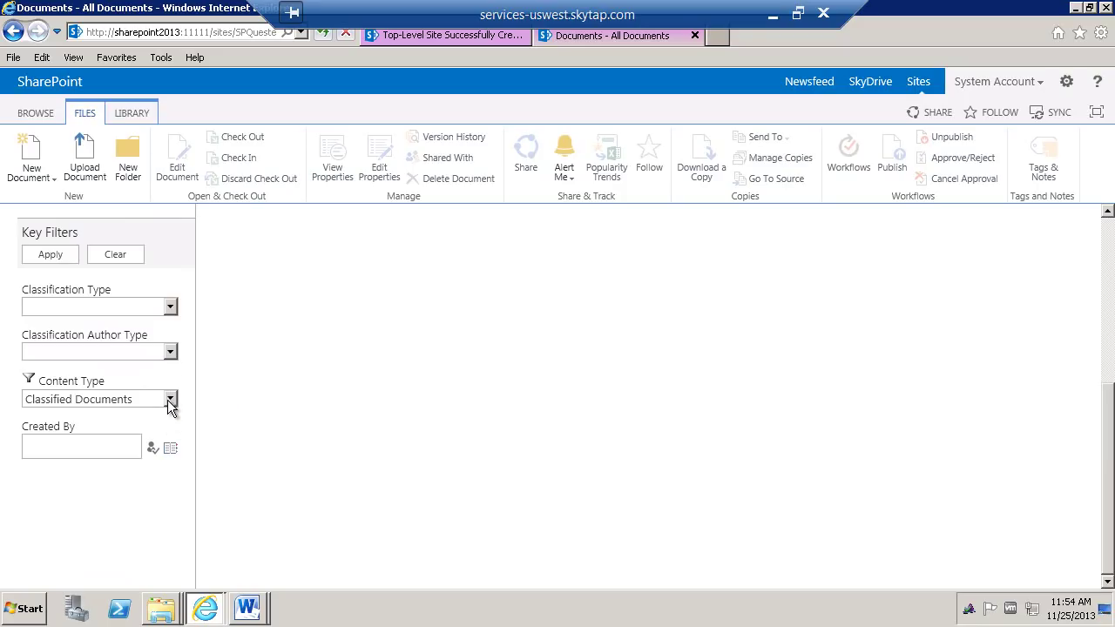
pyautogui.click(170, 306)
pyautogui.click(57, 333)
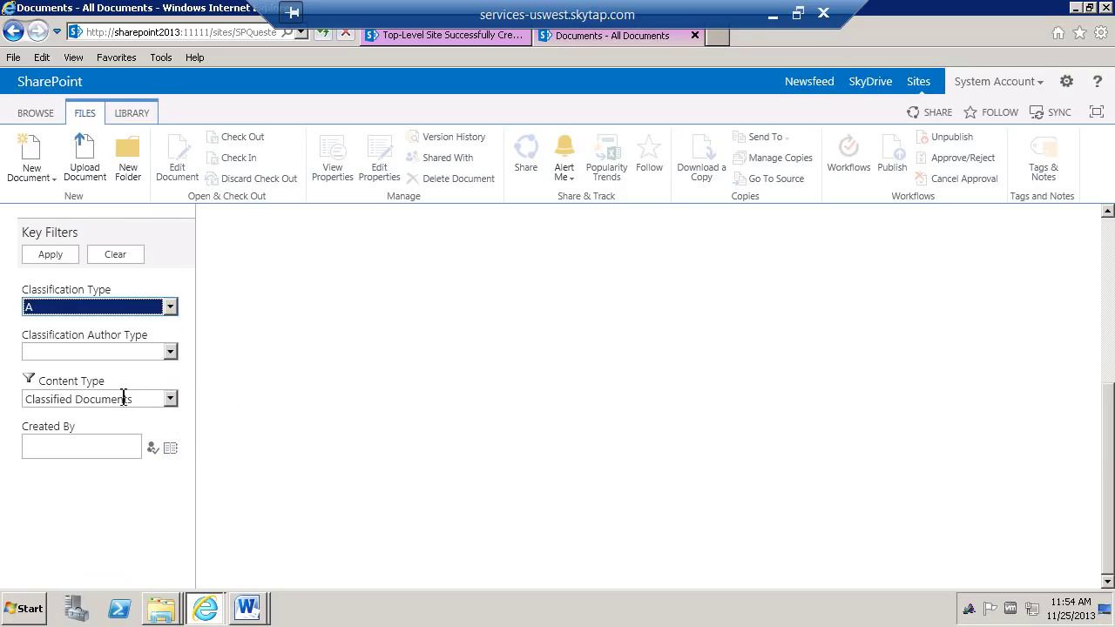
pyautogui.click(170, 351)
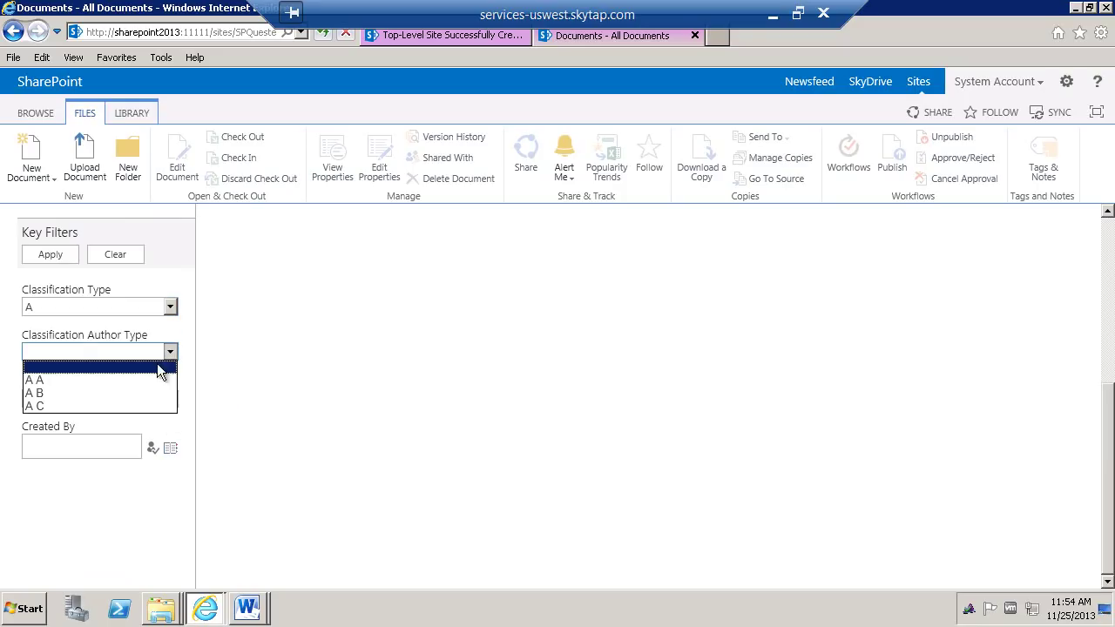
pyautogui.click(33, 393)
pyautogui.click(30, 256)
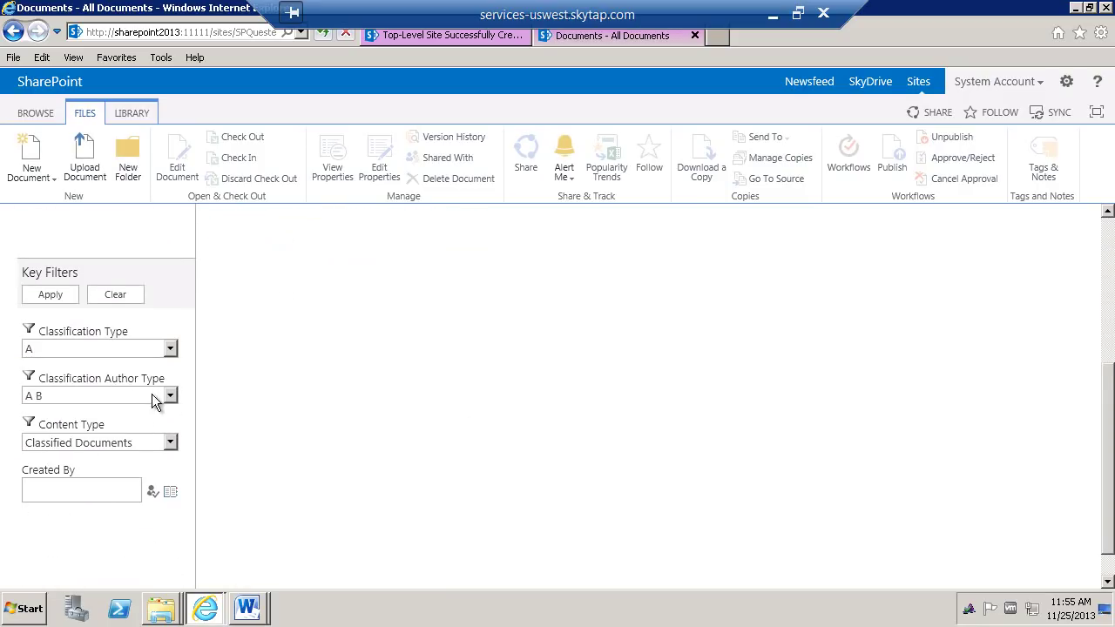
# - Change the Classification Author Type filter to A A and reapply the filters
pyautogui.click(175, 396)
pyautogui.click(42, 424)
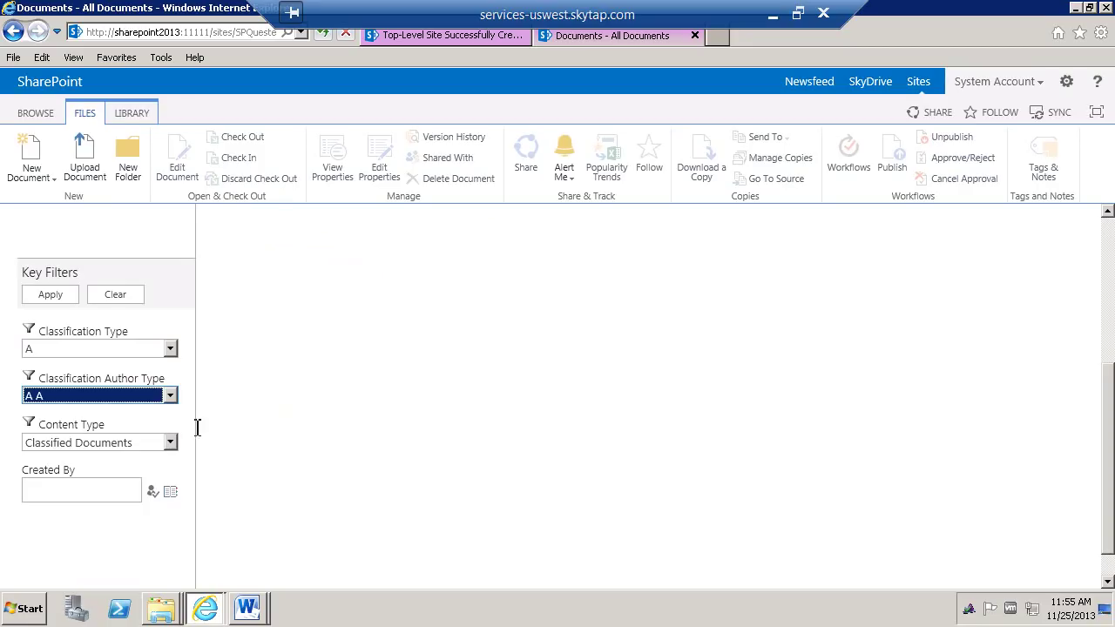
pyautogui.click(49, 299)
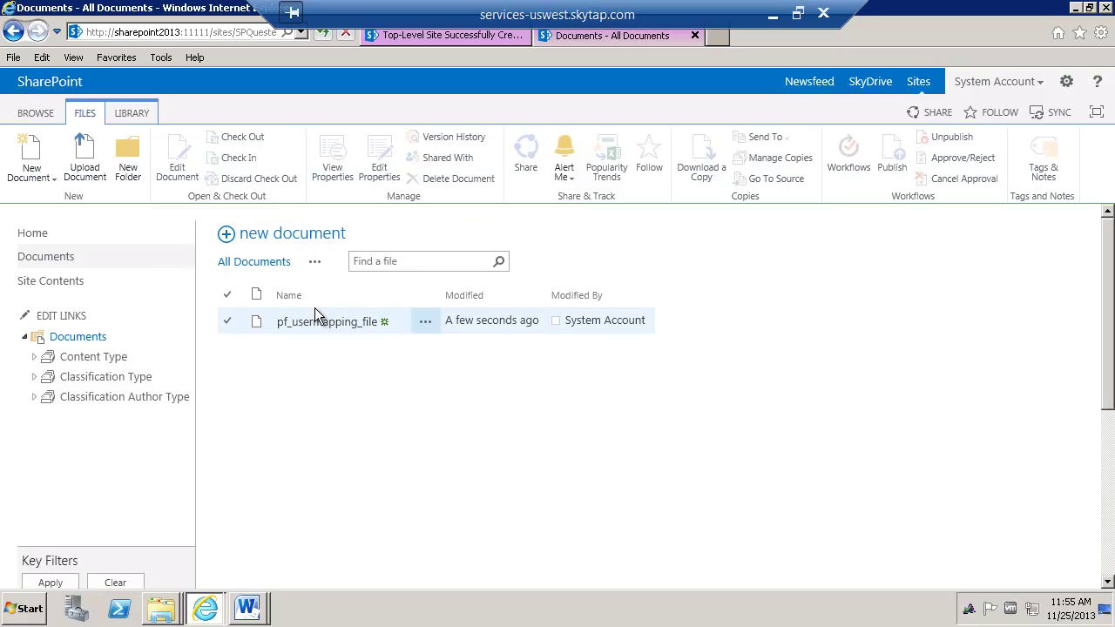
pyautogui.moveTo(1110, 378); pyautogui.dragTo(1111, 532)
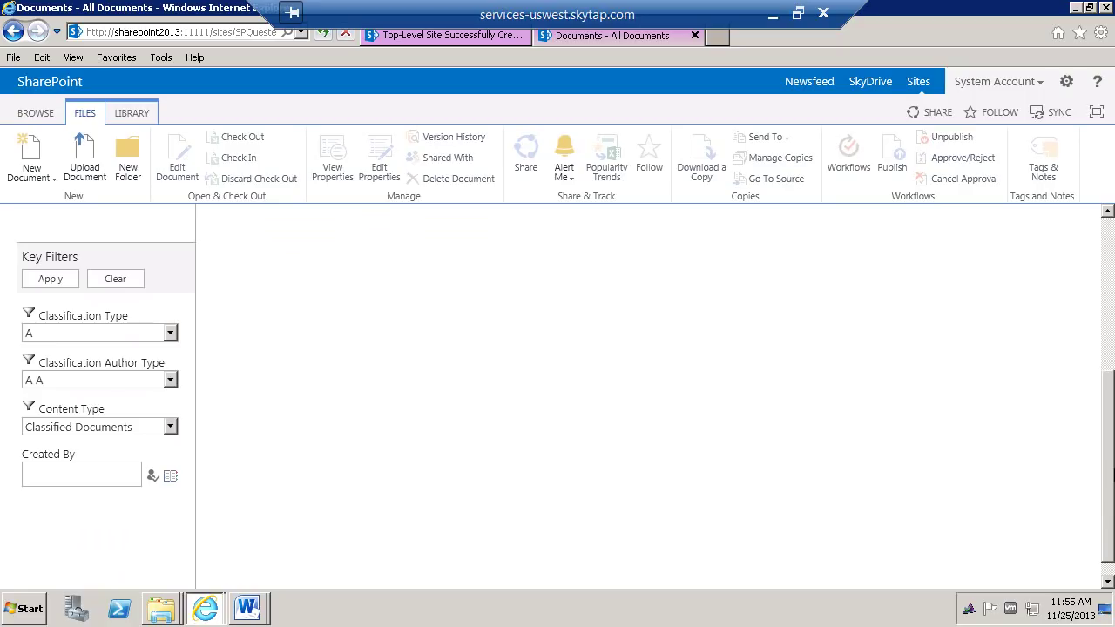